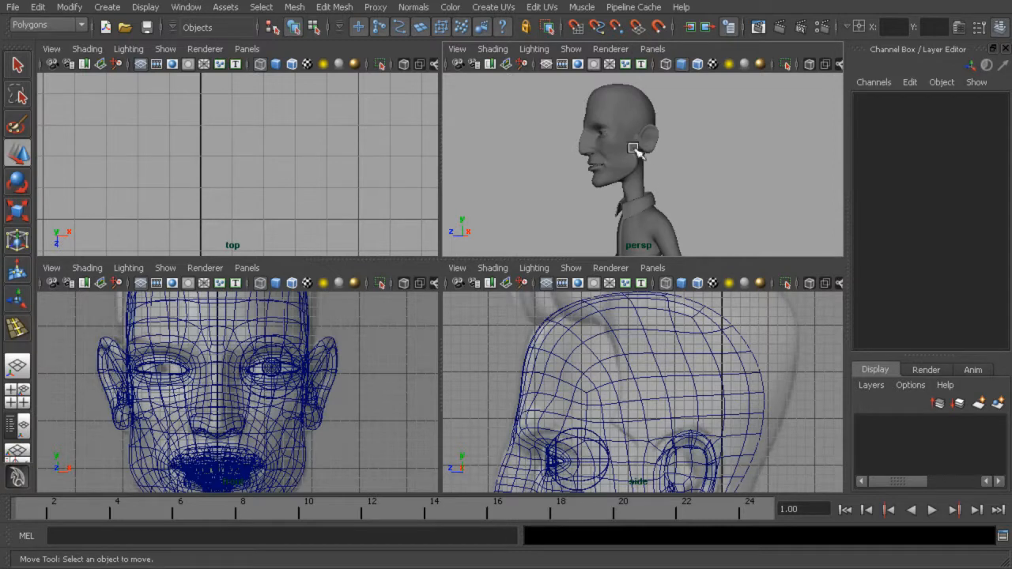
Select the head mesh's faces over the top and upper back of the skull, forward to the reference hairline, in the side view
{"action": "right_click_drag", "start_coordinate": [677, 332], "coordinate": [585, 392], "text": "alt"}
{"action": "mouse_move", "coordinate": [688, 385]}
{"action": "middle_mouse_down", "text": "alt"}
{"action": "mouse_move", "coordinate": [735, 423]}
{"action": "mouse_move", "coordinate": [676, 383]}
{"action": "middle_mouse_up", "text": "alt"}
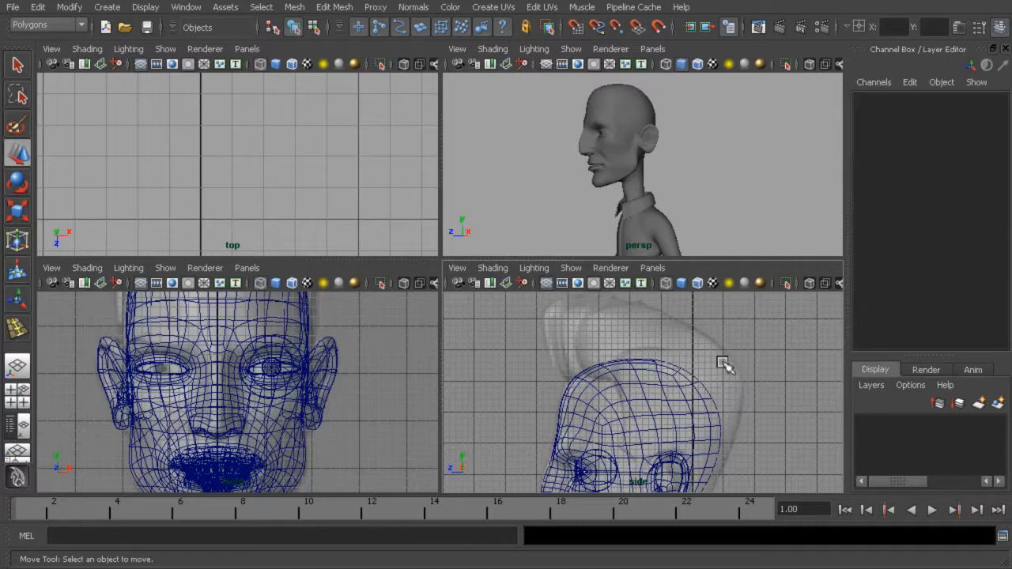
{"action": "left_click", "coordinate": [661, 402]}
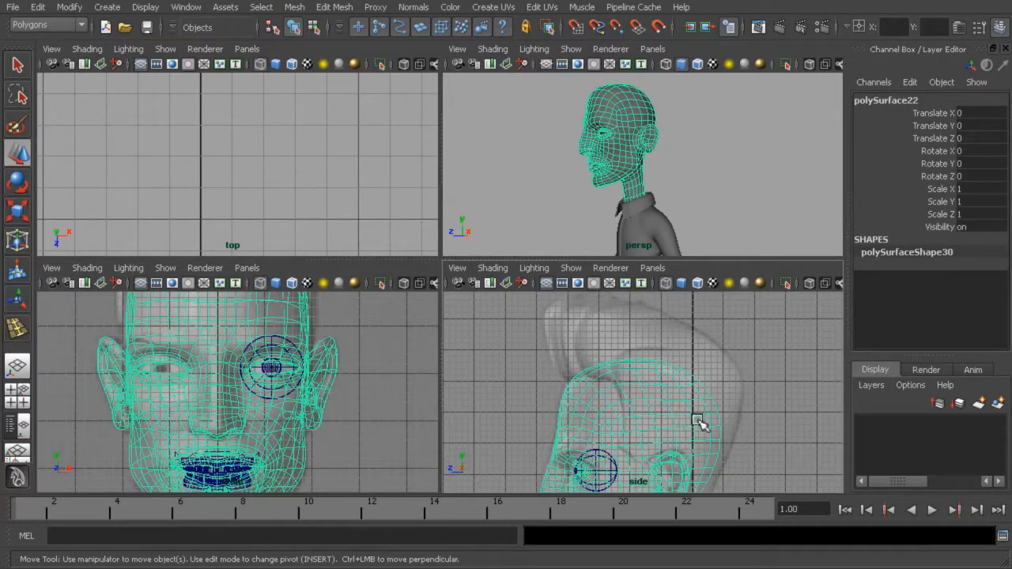
{"action": "key", "text": "space"}
{"action": "scroll", "coordinate": [638, 339], "scroll_direction": "up", "scroll_amount": 4}
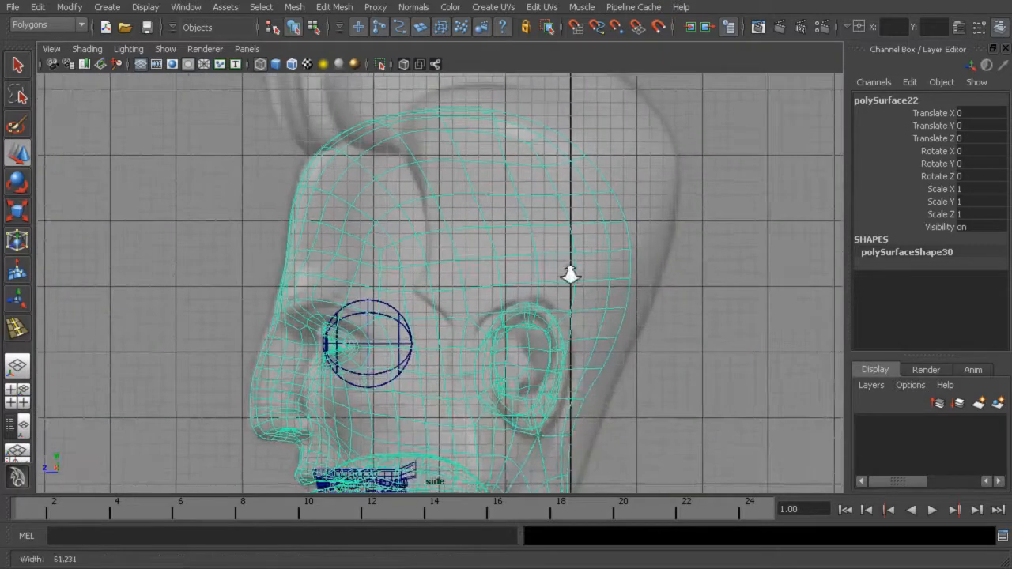
{"action": "right_click_drag", "start_coordinate": [578, 220], "coordinate": [579, 251]}
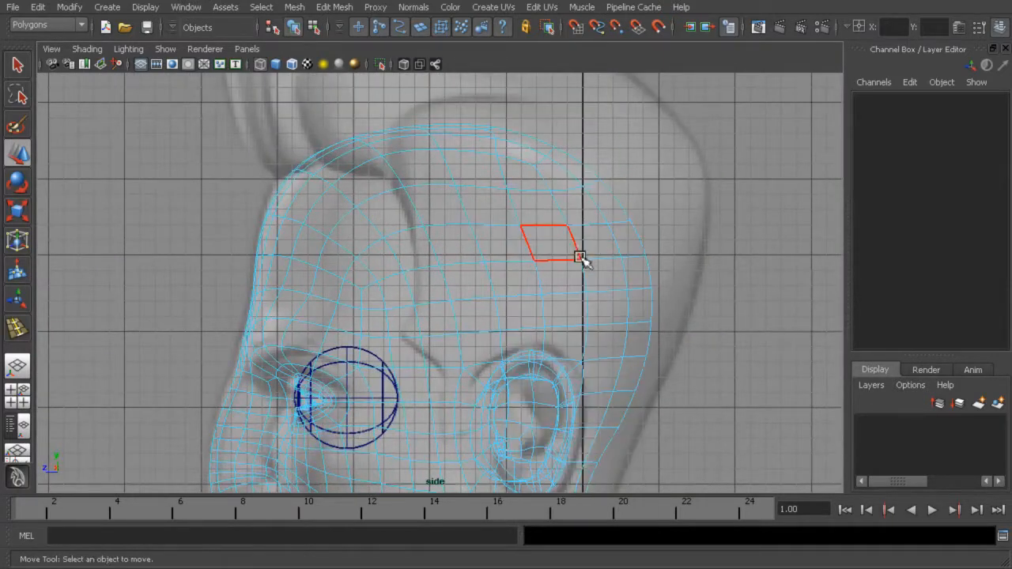
{"action": "left_click_drag", "start_coordinate": [683, 120], "coordinate": [443, 261]}
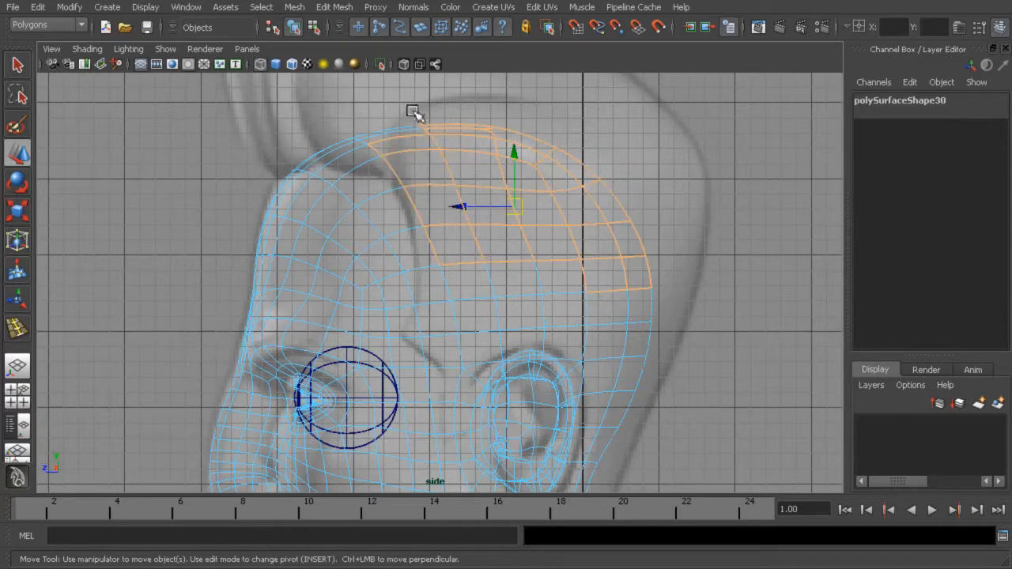
{"action": "left_click", "coordinate": [383, 147], "text": "shift"}
{"action": "left_click", "coordinate": [341, 164], "text": "shift"}
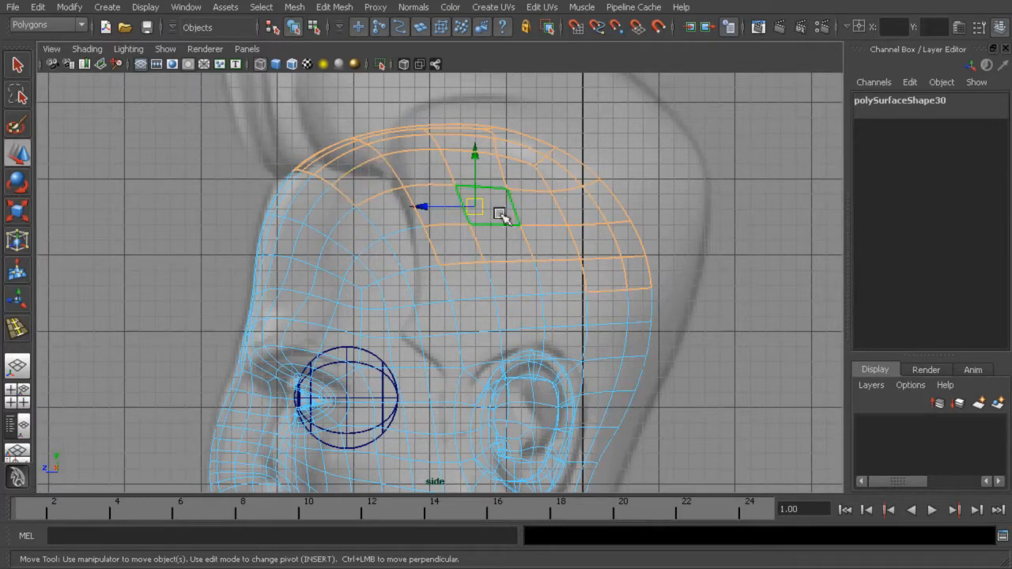
{"action": "left_click_drag", "start_coordinate": [597, 366], "coordinate": [597, 367], "text": "shift"}
Extend the face selection down the back of the head, behind the ear to the nape of the neck
{"action": "middle_click_drag", "start_coordinate": [669, 381], "coordinate": [623, 291], "text": "alt"}
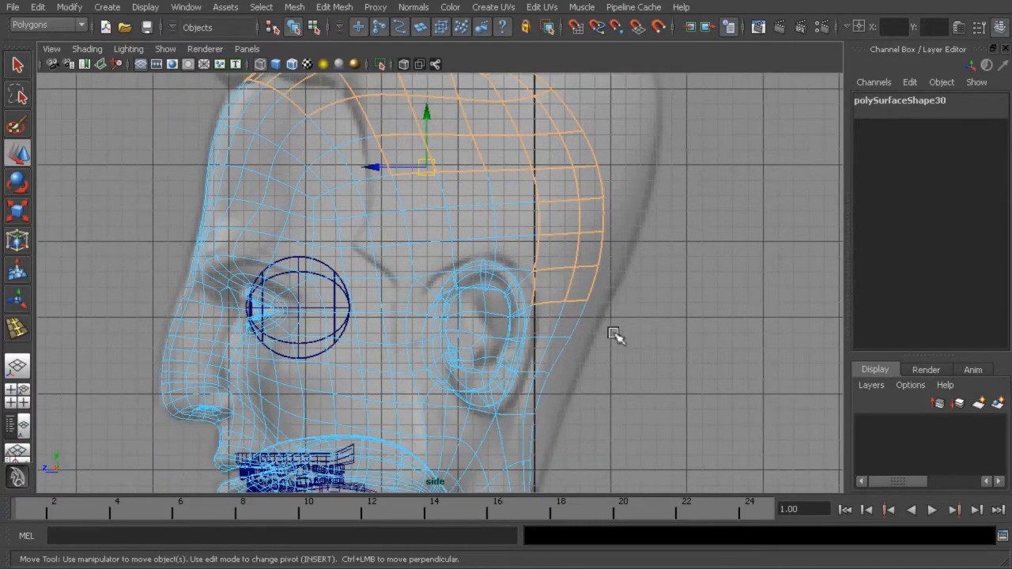
{"action": "left_click", "coordinate": [545, 365], "text": "shift"}
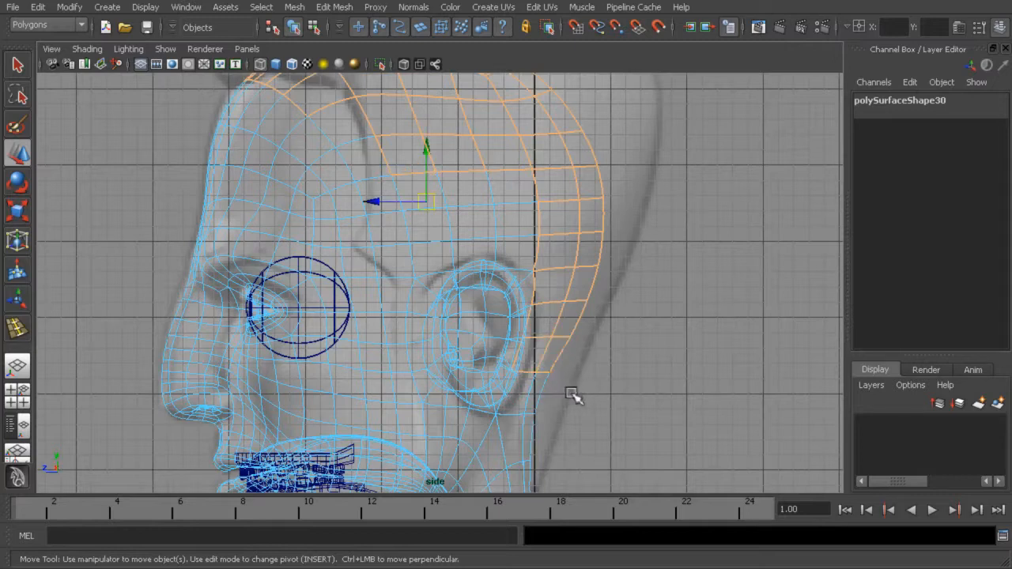
{"action": "left_click", "coordinate": [526, 409], "text": "shift"}
{"action": "middle_click_drag", "start_coordinate": [549, 406], "coordinate": [567, 371], "text": "alt"}
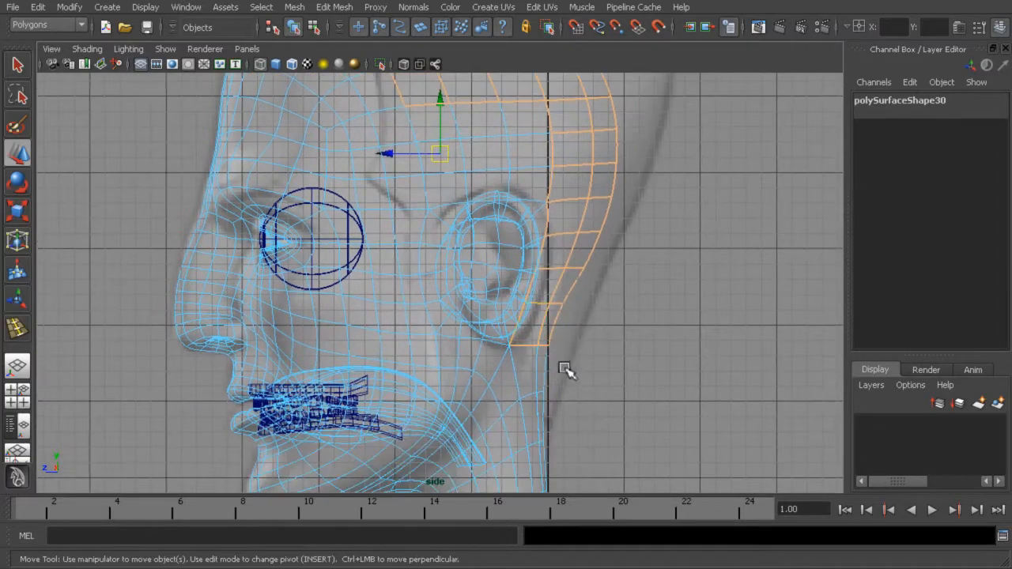
{"action": "left_click", "coordinate": [552, 408], "text": "shift"}
{"action": "left_click", "coordinate": [536, 419], "text": "shift"}
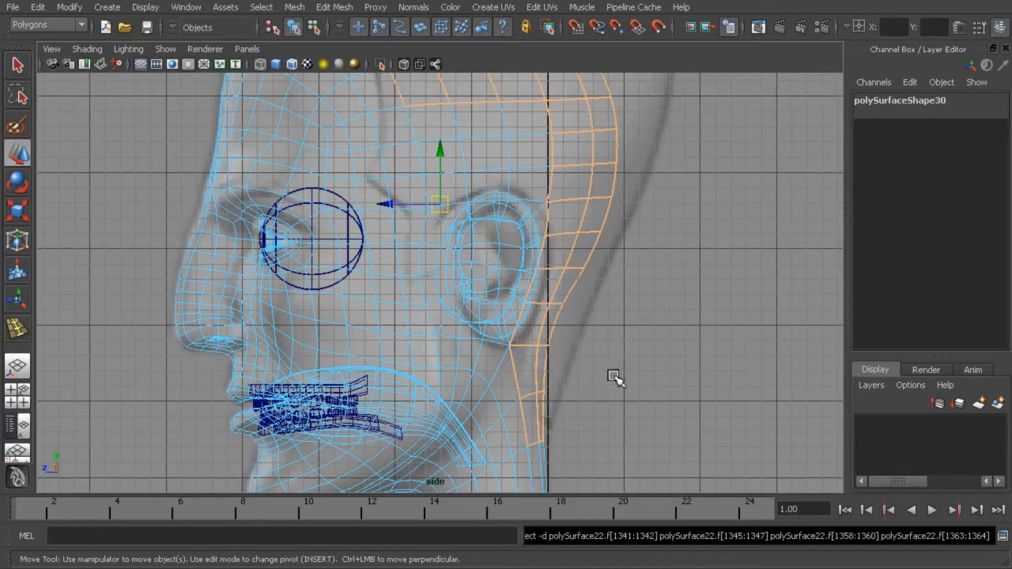
Add the faces above the ear and at the temple to the selection, continuing down in front of the ear as a sideburn
{"action": "middle_click_drag", "start_coordinate": [586, 315], "coordinate": [590, 351], "text": "alt"}
{"action": "right_click_drag", "start_coordinate": [590, 350], "coordinate": [610, 299], "text": "alt"}
{"action": "left_click", "coordinate": [544, 221], "text": "shift"}
{"action": "key", "text": "ctrl+z"}
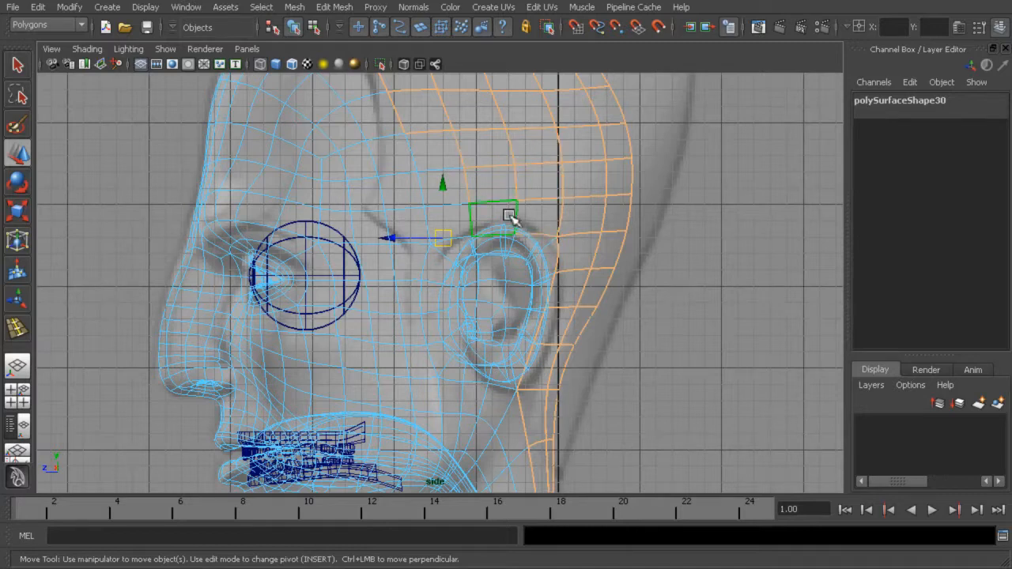
{"action": "middle_click_drag", "start_coordinate": [511, 193], "coordinate": [529, 206], "text": "alt"}
{"action": "middle_click_drag", "start_coordinate": [482, 183], "coordinate": [500, 214], "text": "alt"}
{"action": "left_click_drag", "start_coordinate": [469, 192], "coordinate": [482, 263], "text": "shift"}
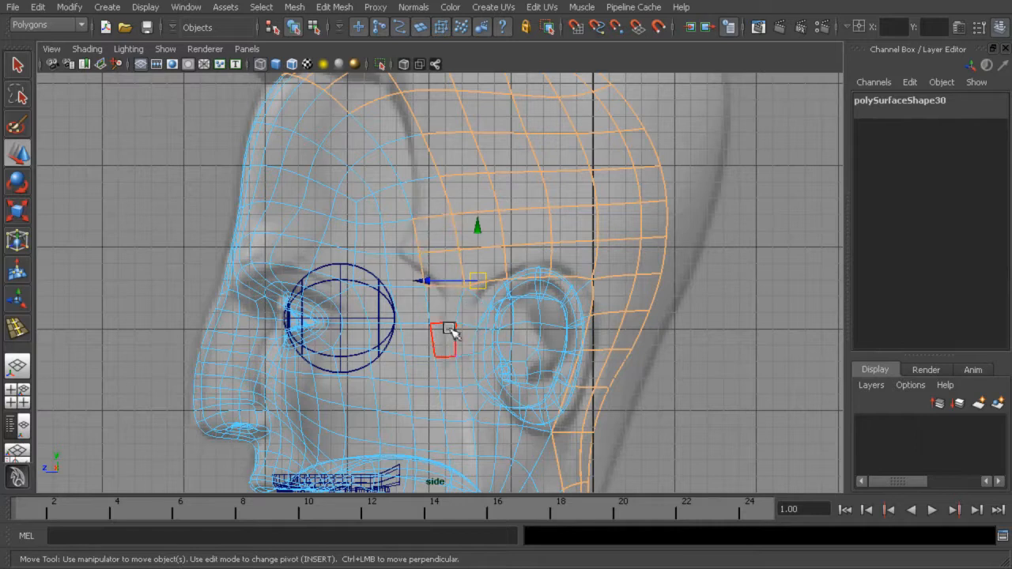
{"action": "left_click_drag", "start_coordinate": [443, 304], "coordinate": [455, 360], "text": "shift"}
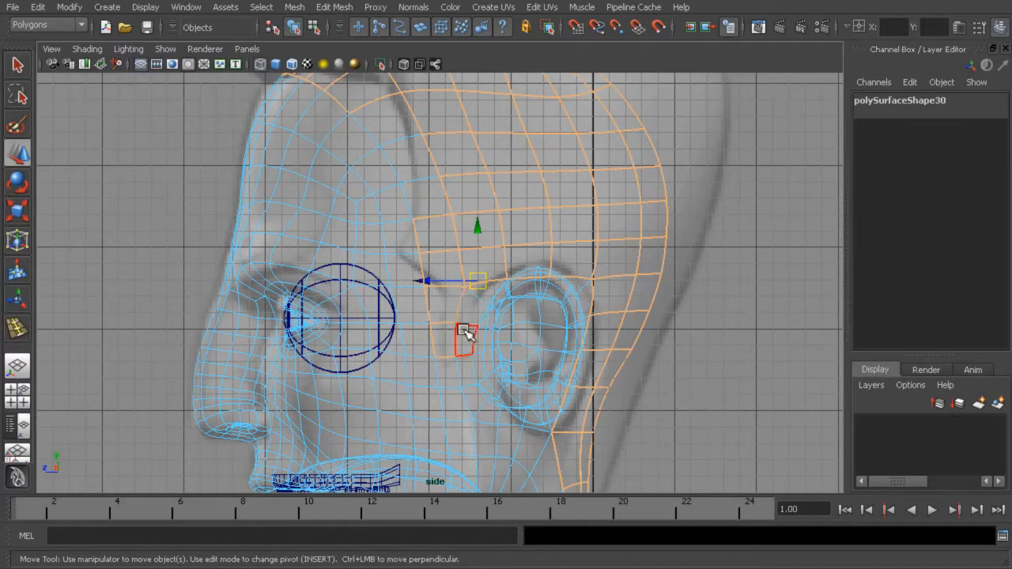
{"action": "scroll", "coordinate": [471, 317], "scroll_direction": "down", "scroll_amount": 5}
Examine the selected scalp faces from the front, top and side of the head in the perspective view
{"action": "key", "text": "space"}
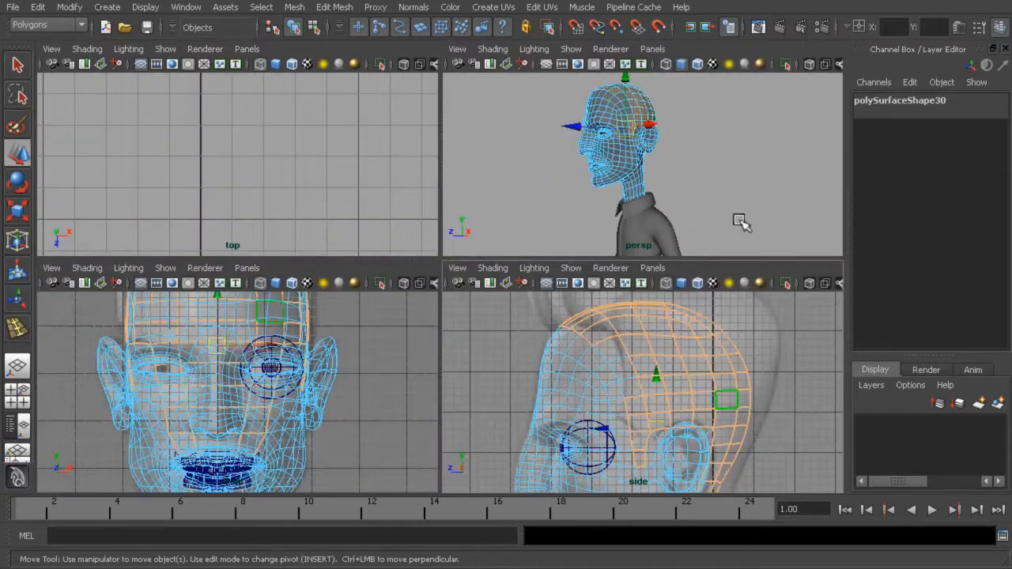
{"action": "key", "text": "space"}
{"action": "left_click_drag", "start_coordinate": [633, 185], "coordinate": [442, 209], "text": "alt"}
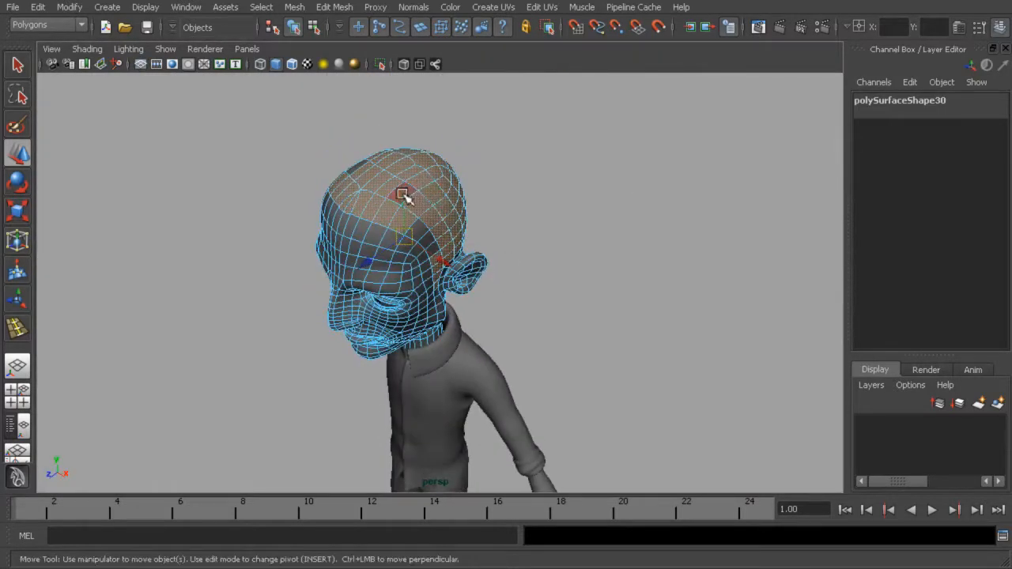
{"action": "left_click_drag", "start_coordinate": [362, 214], "coordinate": [373, 197], "text": "alt"}
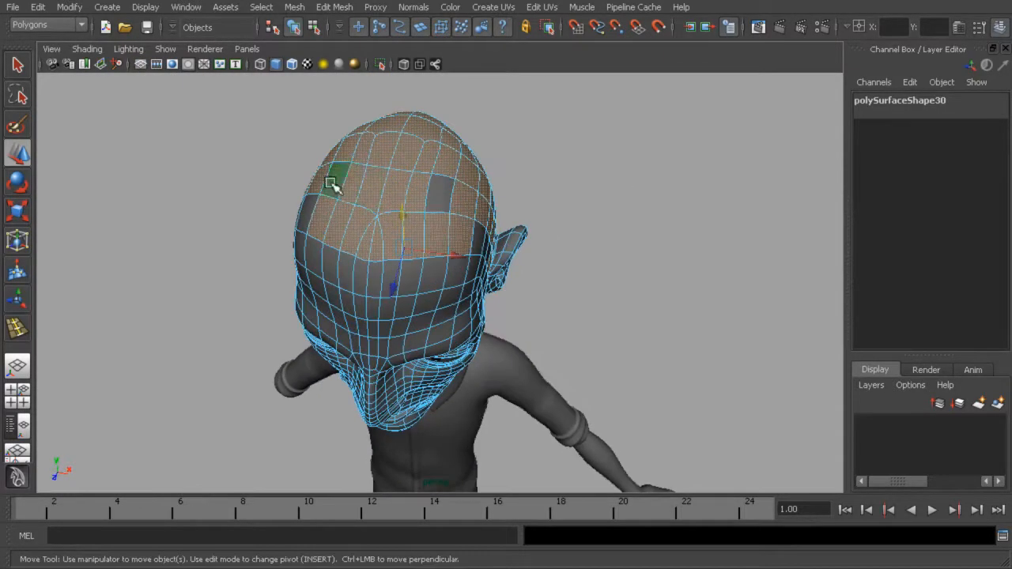
{"action": "left_click_drag", "start_coordinate": [443, 198], "coordinate": [276, 120], "text": "alt"}
{"action": "left_click_drag", "start_coordinate": [513, 229], "coordinate": [366, 183], "text": "alt"}
{"action": "right_click_drag", "start_coordinate": [366, 183], "coordinate": [469, 220], "text": "alt"}
{"action": "left_click_drag", "start_coordinate": [468, 221], "coordinate": [735, 251], "text": "alt"}
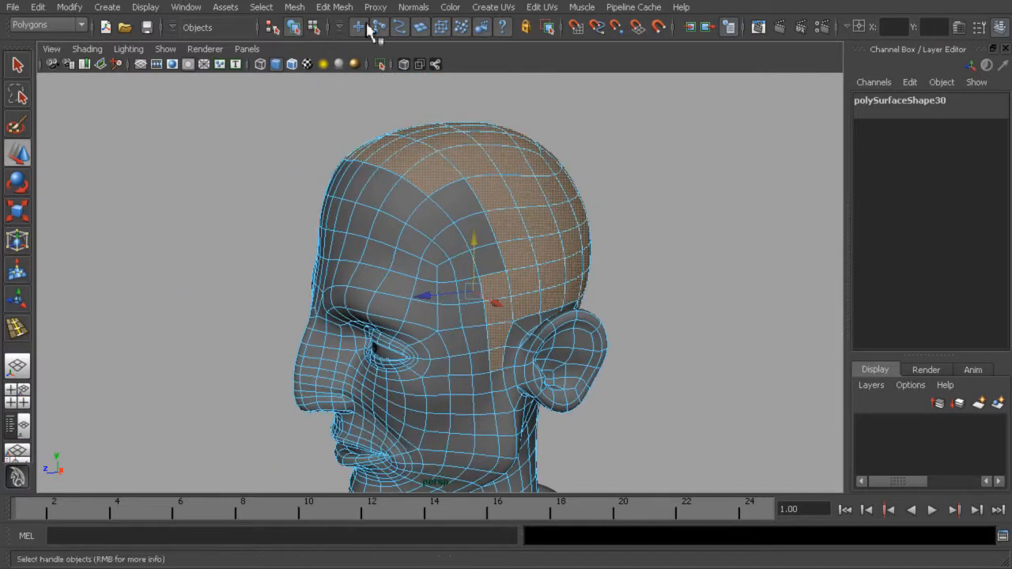
Duplicate the selected scalp faces as a separate mesh, offset it slightly outward from the head, and return to object selection
{"action": "left_click", "coordinate": [335, 7]}
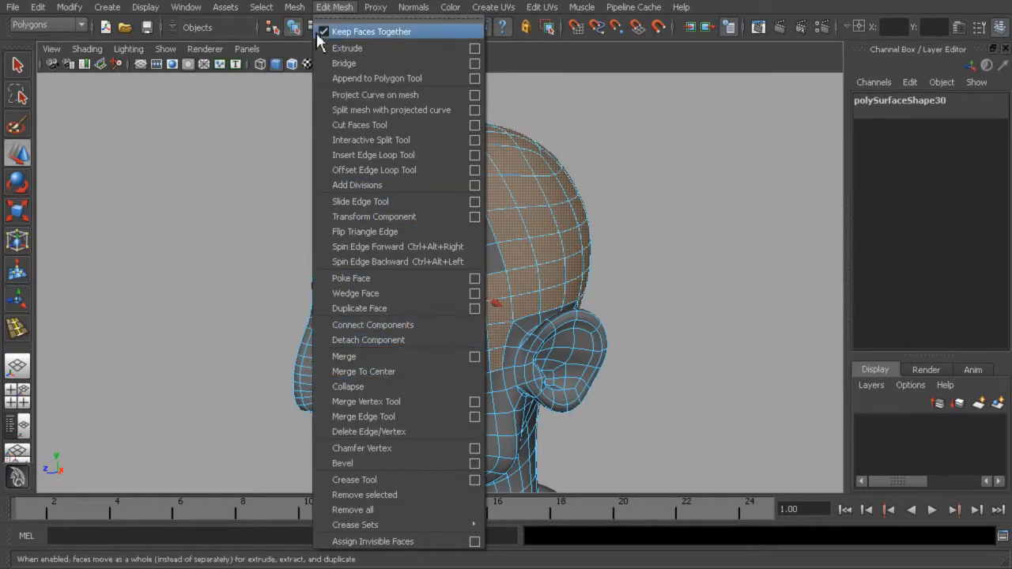
{"action": "mouse_move", "coordinate": [297, 8]}
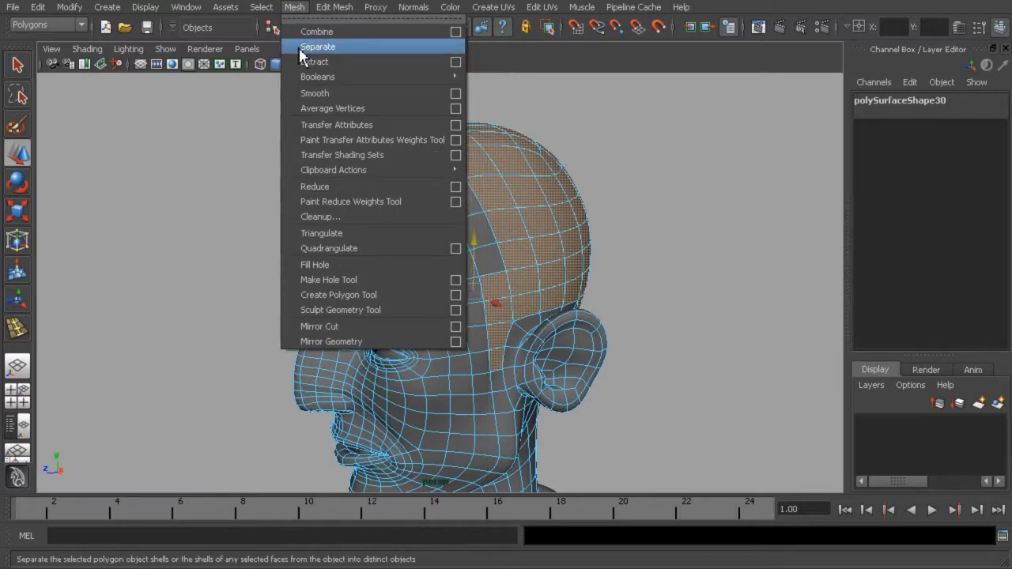
{"action": "mouse_move", "coordinate": [344, 9]}
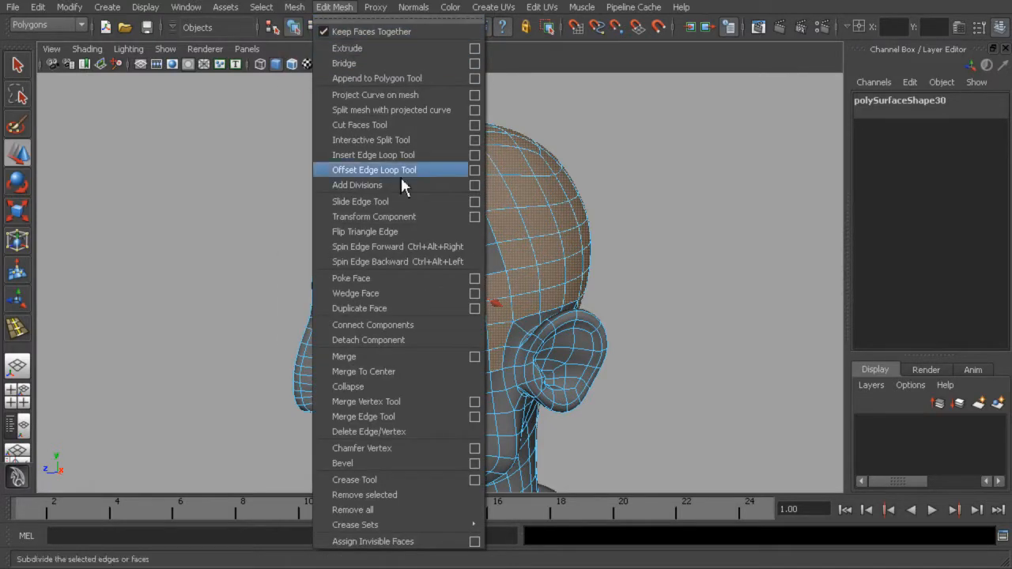
{"action": "left_click", "coordinate": [447, 315]}
{"action": "left_click_drag", "start_coordinate": [446, 316], "coordinate": [592, 242], "text": "alt"}
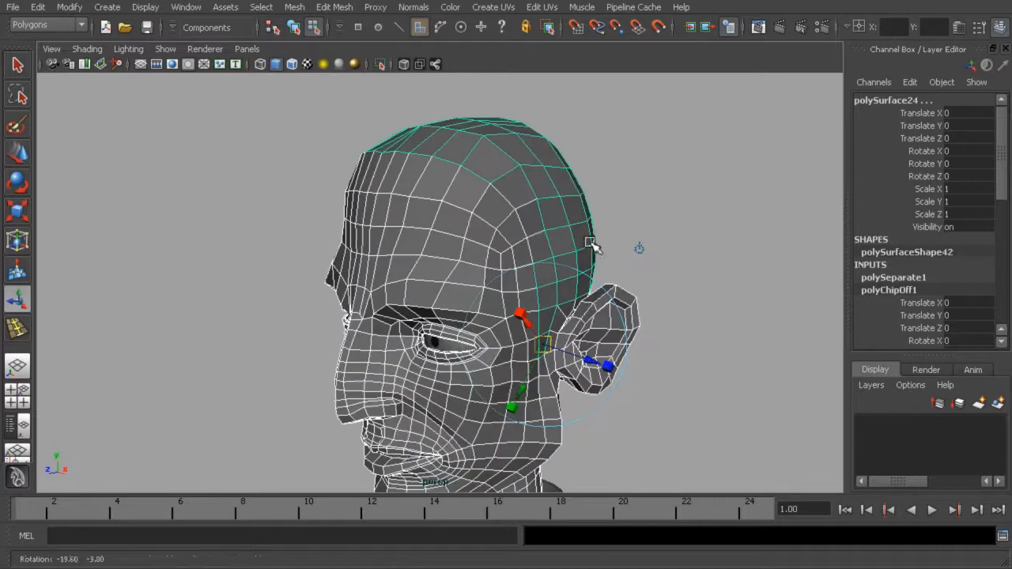
{"action": "left_click_drag", "start_coordinate": [589, 362], "coordinate": [591, 363]}
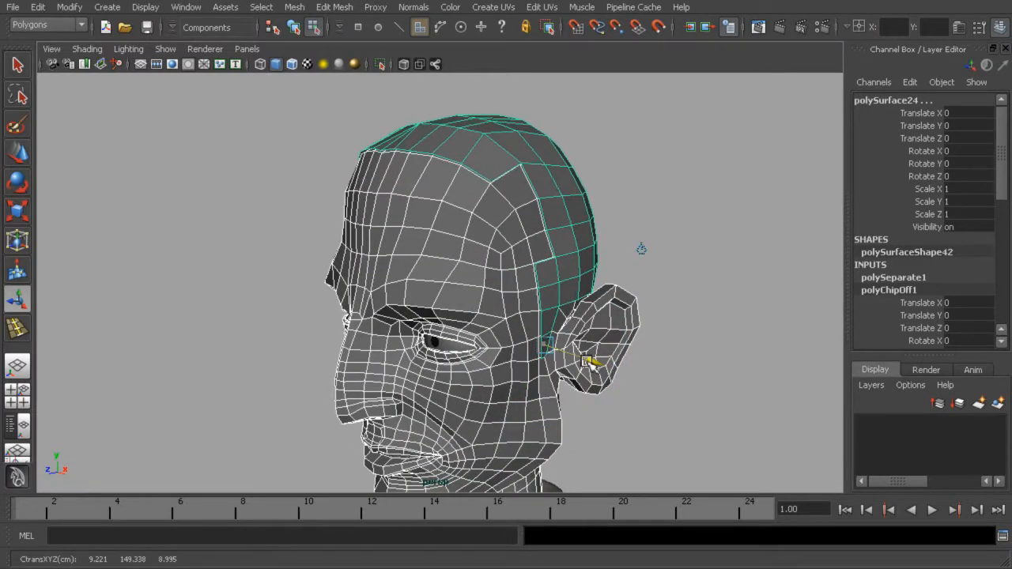
{"action": "left_click", "coordinate": [668, 242]}
{"action": "left_click", "coordinate": [415, 256]}
{"action": "left_click_drag", "start_coordinate": [526, 260], "coordinate": [500, 271], "text": "alt"}
{"action": "left_click", "coordinate": [293, 27]}
{"action": "left_click_drag", "start_coordinate": [520, 210], "coordinate": [527, 229], "text": "alt"}
Isolate the duplicated scalp mesh in wireframe display, hide it, and restore the shaded display
{"action": "left_click", "coordinate": [87, 49]}
{"action": "left_click", "coordinate": [102, 74]}
{"action": "mouse_move", "coordinate": [448, 198]}
{"action": "left_mouse_down", "text": "alt"}
{"action": "mouse_move", "coordinate": [379, 231]}
{"action": "mouse_move", "coordinate": [583, 208]}
{"action": "left_mouse_up", "text": "alt"}
{"action": "left_click", "coordinate": [561, 197]}
{"action": "left_click", "coordinate": [566, 198]}
{"action": "left_click", "coordinate": [582, 193]}
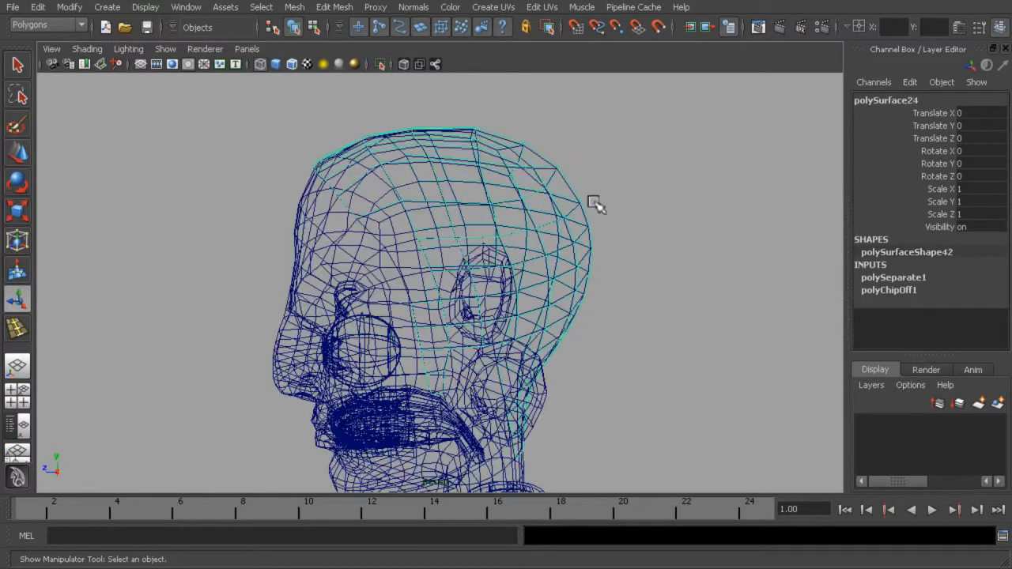
{"action": "left_click", "coordinate": [544, 203]}
{"action": "left_click", "coordinate": [481, 162]}
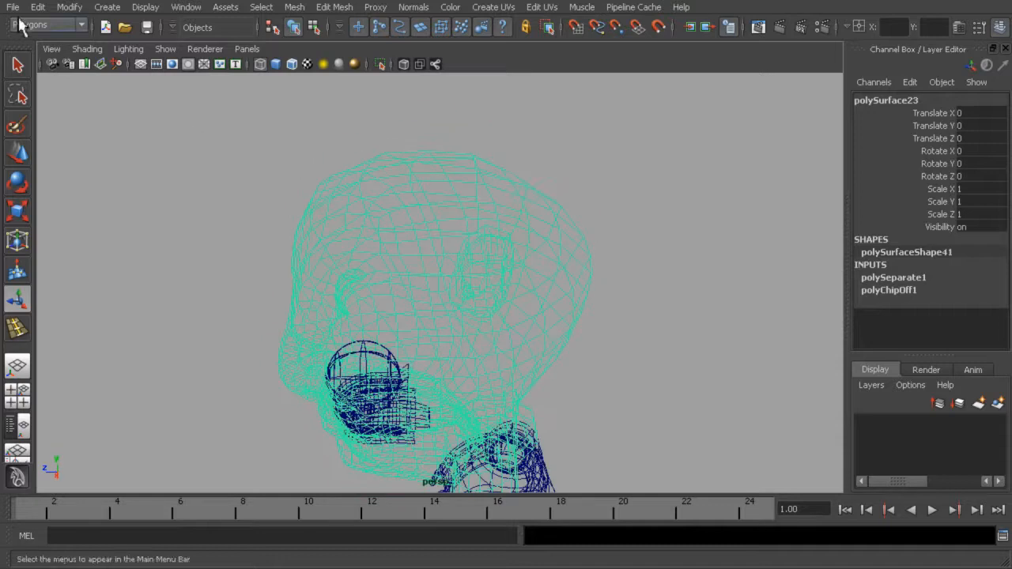
{"action": "left_click", "coordinate": [87, 49]}
{"action": "left_click", "coordinate": [120, 88]}
Scale the two head vertices beside the center line at the back of the crown closer together
{"action": "mouse_move", "coordinate": [538, 217]}
{"action": "left_mouse_down", "text": "alt"}
{"action": "mouse_move", "coordinate": [422, 226]}
{"action": "mouse_move", "coordinate": [500, 248]}
{"action": "mouse_move", "coordinate": [445, 253]}
{"action": "mouse_move", "coordinate": [402, 237]}
{"action": "left_mouse_up", "text": "alt"}
{"action": "right_click_drag", "start_coordinate": [403, 237], "coordinate": [348, 237]}
{"action": "left_click_drag", "start_coordinate": [348, 238], "coordinate": [640, 183], "text": "alt"}
{"action": "left_click_drag", "start_coordinate": [541, 143], "coordinate": [248, 185], "text": "alt"}
{"action": "scroll", "coordinate": [341, 175], "scroll_direction": "up", "scroll_amount": 4}
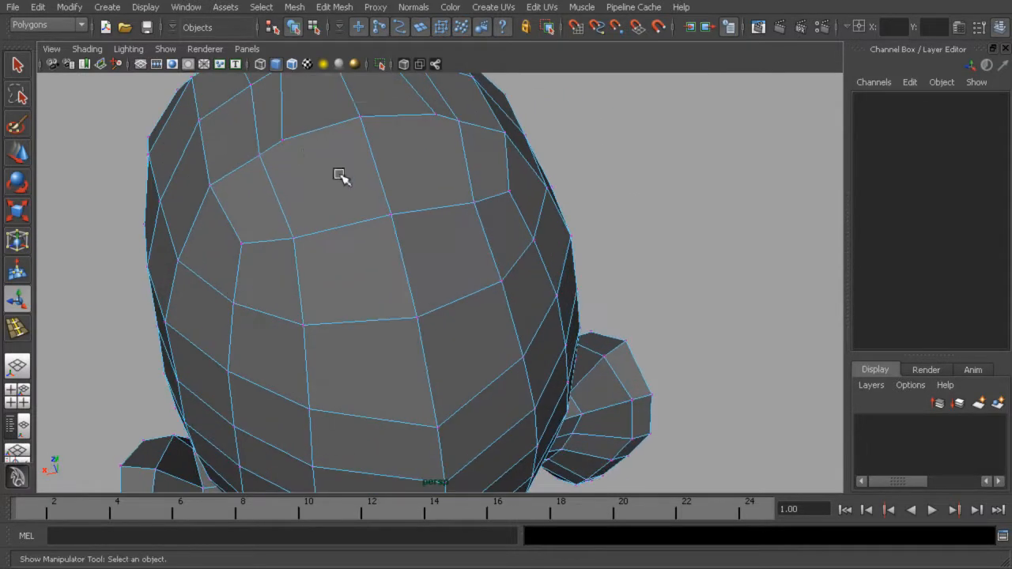
{"action": "left_click", "coordinate": [282, 141]}
{"action": "key", "text": "r"}
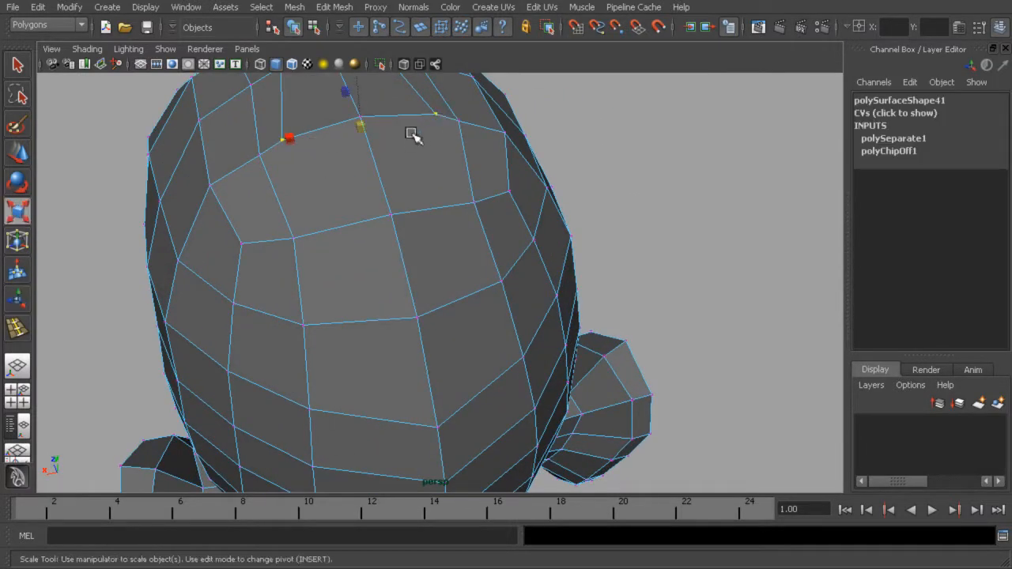
{"action": "left_click_drag", "start_coordinate": [364, 131], "coordinate": [351, 129]}
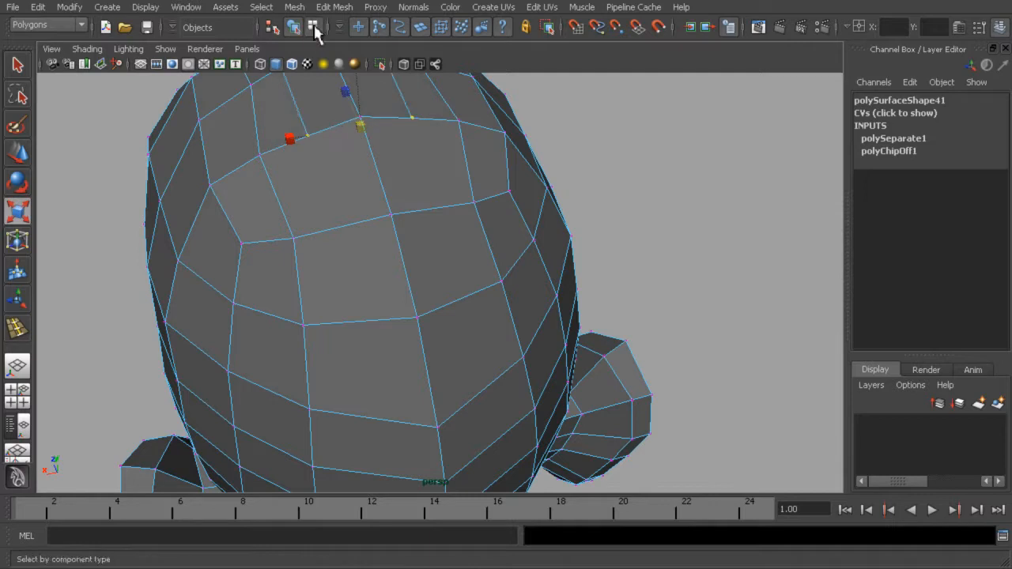
Split the two faces at the back of the crown from the adjusted vertices to the center-line vertex below them
{"action": "left_click", "coordinate": [311, 28]}
{"action": "left_click", "coordinate": [295, 29]}
{"action": "right_click_drag", "start_coordinate": [360, 101], "coordinate": [395, 104], "text": "shift"}
{"action": "left_click", "coordinate": [290, 153]}
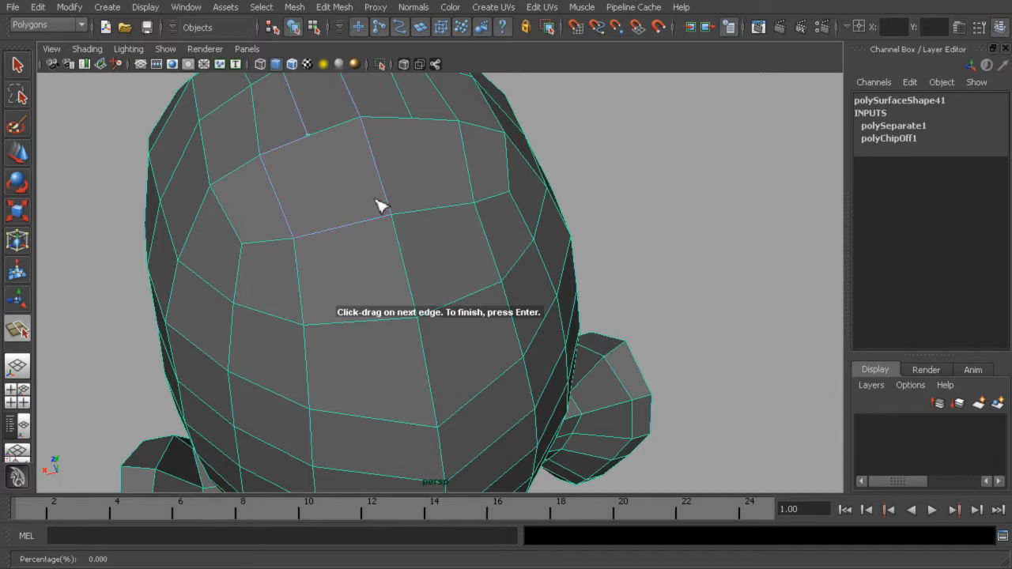
{"action": "left_click", "coordinate": [392, 211]}
{"action": "left_click_drag", "start_coordinate": [430, 124], "coordinate": [376, 129]}
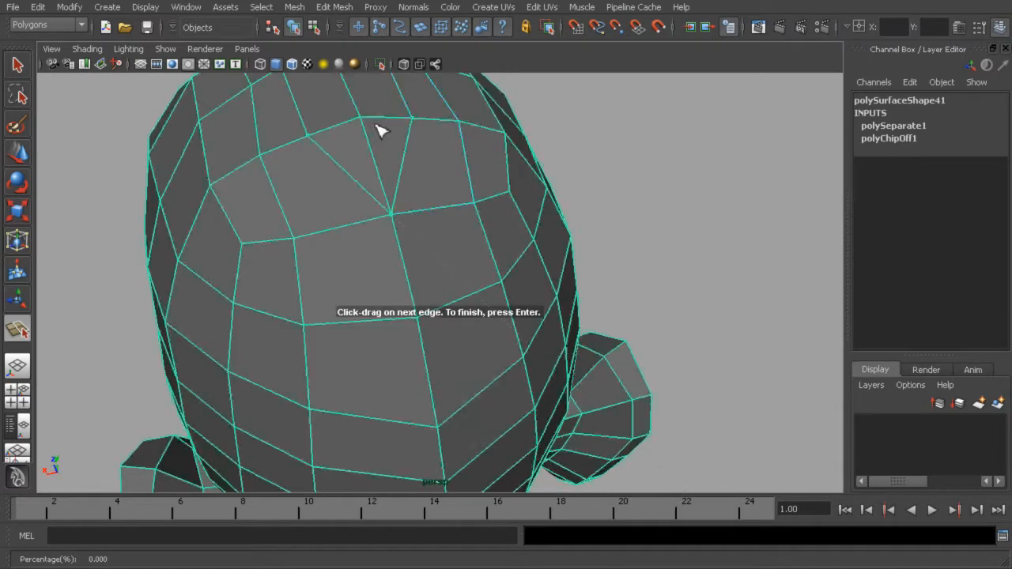
{"action": "key", "text": "Return"}
Return the head to object selection and show the last hidden scalp mesh
{"action": "key", "text": "r"}
{"action": "key", "text": "F8"}
{"action": "right_click_drag", "start_coordinate": [484, 195], "coordinate": [356, 189], "text": "alt"}
{"action": "left_click_drag", "start_coordinate": [356, 190], "coordinate": [445, 131], "text": "alt"}
{"action": "left_click", "coordinate": [311, 28]}
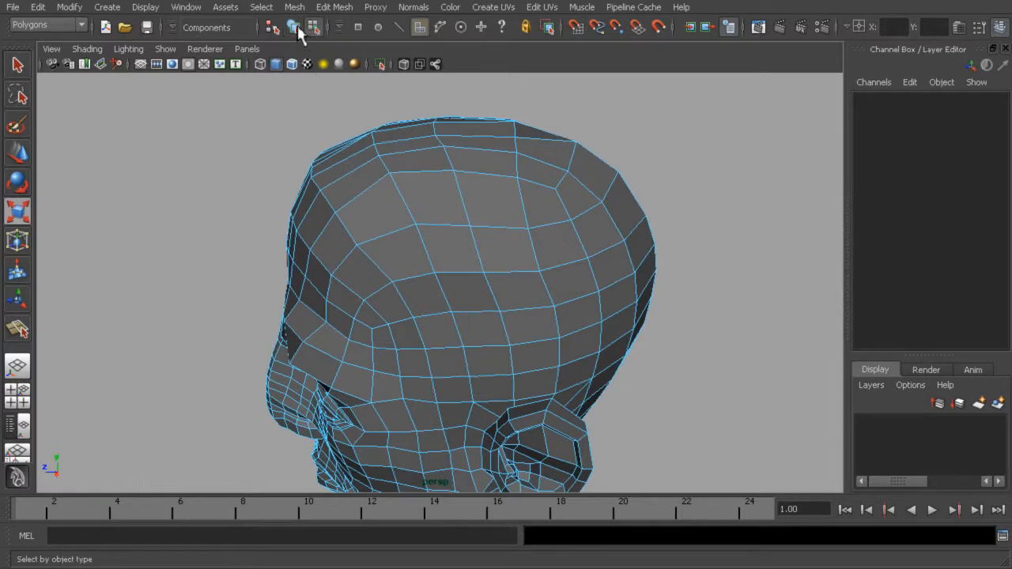
{"action": "left_click", "coordinate": [294, 27]}
{"action": "left_click", "coordinate": [186, 7]}
{"action": "mouse_move", "coordinate": [146, 7]}
{"action": "mouse_move", "coordinate": [166, 93]}
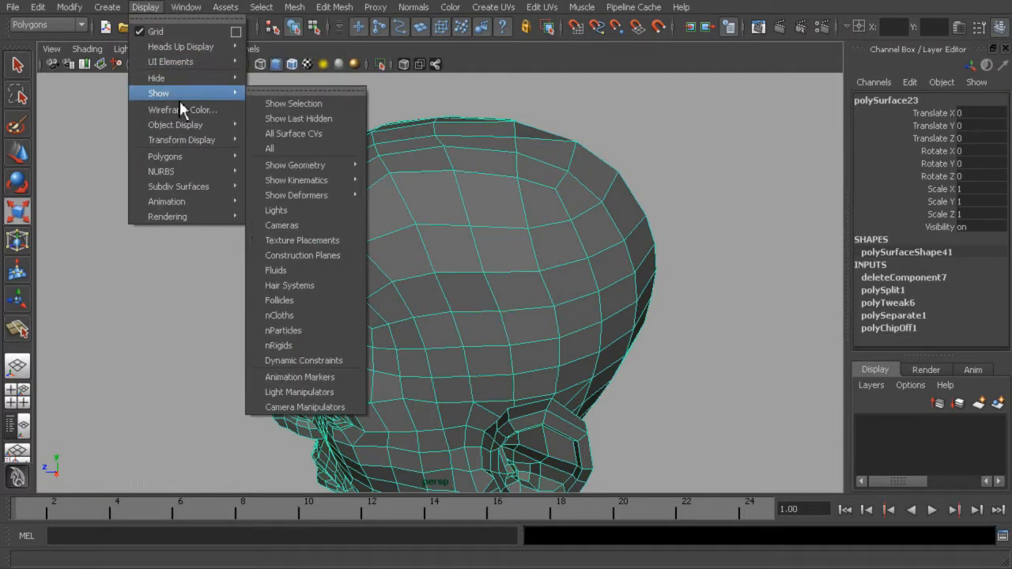
{"action": "left_click", "coordinate": [313, 119]}
Delete the two converging edges at the front center of the scalp mesh and their leftover border vertices
{"action": "left_click", "coordinate": [560, 190]}
{"action": "left_click_drag", "start_coordinate": [561, 190], "coordinate": [529, 204], "text": "alt"}
{"action": "right_click_drag", "start_coordinate": [530, 203], "coordinate": [532, 171]}
{"action": "left_click_drag", "start_coordinate": [532, 171], "coordinate": [506, 186], "text": "alt"}
{"action": "mouse_move", "coordinate": [502, 235]}
{"action": "left_mouse_down", "text": "alt"}
{"action": "mouse_move", "coordinate": [526, 238]}
{"action": "mouse_move", "coordinate": [504, 229]}
{"action": "left_mouse_up", "text": "alt"}
{"action": "key", "text": "r"}
{"action": "left_click", "coordinate": [504, 231]}
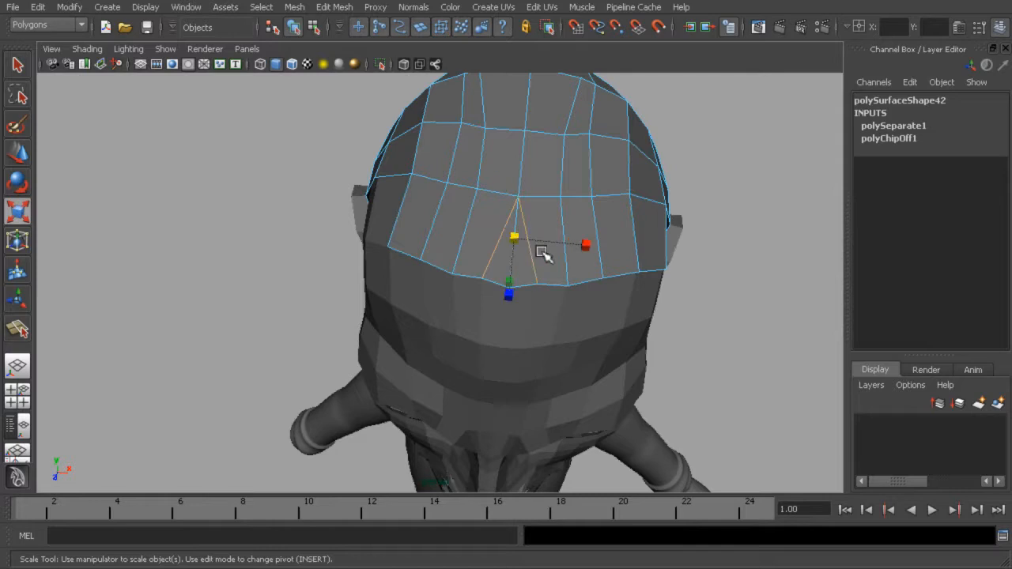
{"action": "left_click", "coordinate": [517, 262]}
{"action": "right_click_drag", "start_coordinate": [515, 259], "coordinate": [473, 260]}
{"action": "left_click", "coordinate": [538, 286]}
{"action": "left_click", "coordinate": [587, 268]}
Scale two vertex pairs on either side of the scalp mesh's center line to adjust the edge spacing at the crown
{"action": "left_click_drag", "start_coordinate": [575, 199], "coordinate": [586, 229], "text": "alt"}
{"action": "middle_click_drag", "start_coordinate": [586, 230], "coordinate": [567, 269], "text": "alt"}
{"action": "left_click_drag", "start_coordinate": [566, 269], "coordinate": [553, 220], "text": "alt"}
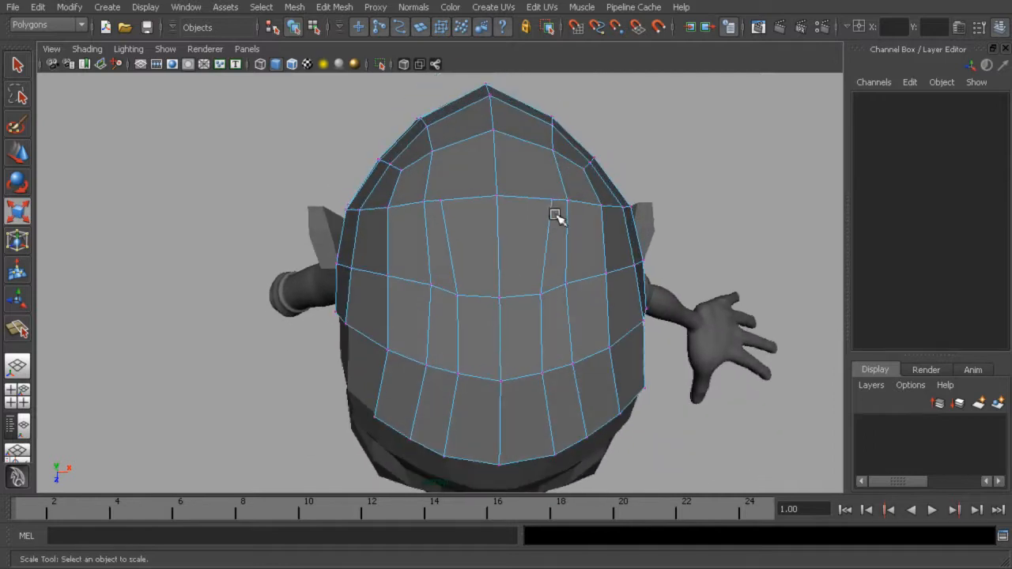
{"action": "left_click", "coordinate": [550, 199]}
{"action": "left_click_drag", "start_coordinate": [500, 201], "coordinate": [476, 203]}
{"action": "left_click_drag", "start_coordinate": [558, 205], "coordinate": [565, 217], "text": "alt"}
{"action": "left_click", "coordinate": [552, 177]}
{"action": "left_click", "coordinate": [430, 179], "text": "shift"}
{"action": "left_click_drag", "start_coordinate": [490, 174], "coordinate": [481, 253]}
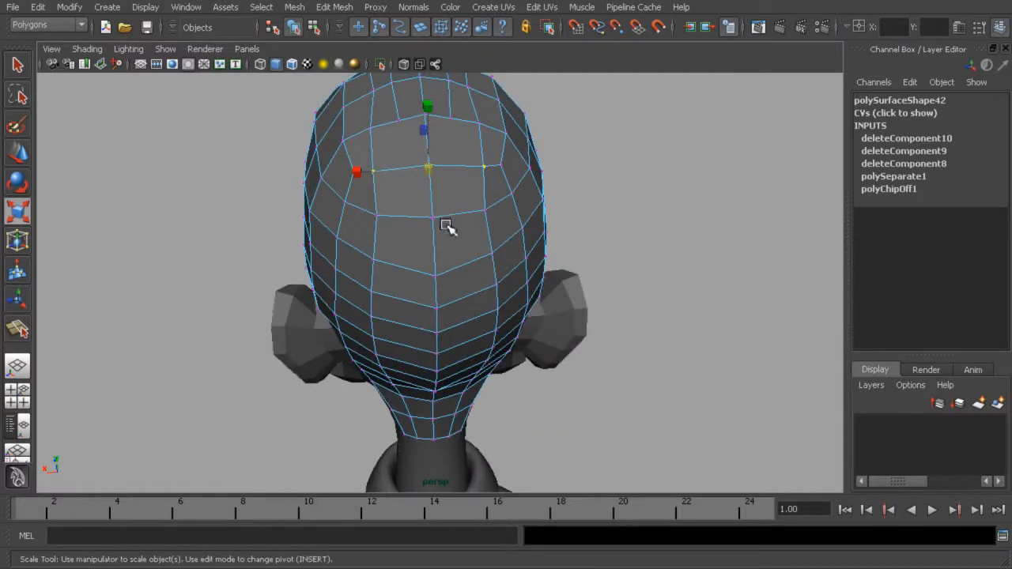
{"action": "left_click", "coordinate": [348, 8]}
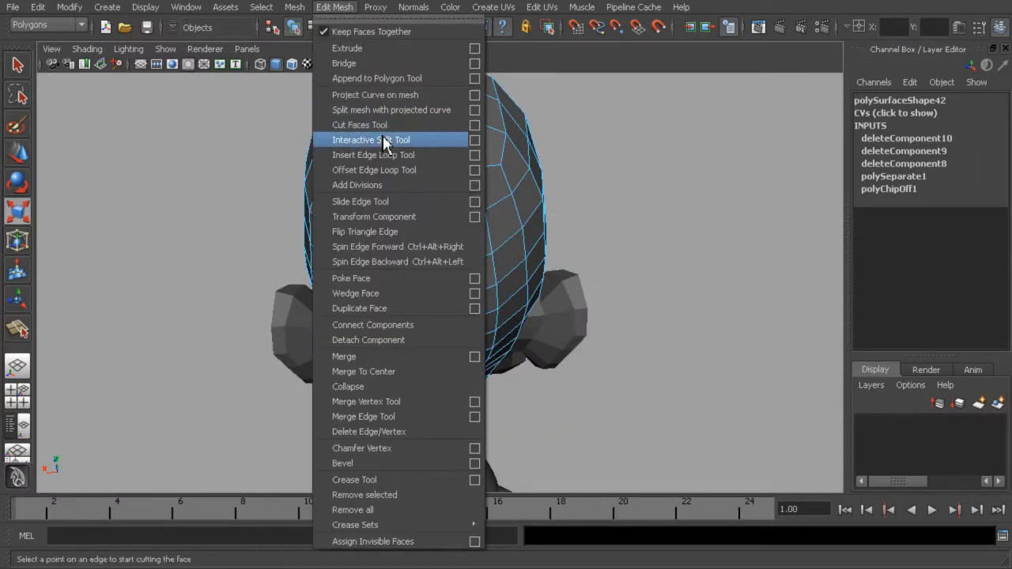
{"action": "left_click", "coordinate": [388, 170]}
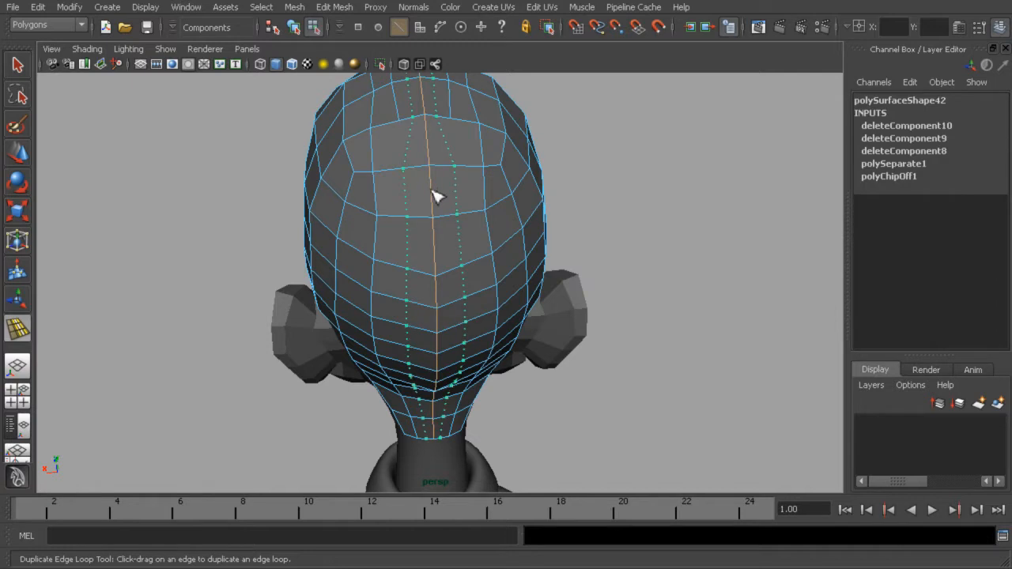
{"action": "left_click", "coordinate": [436, 196]}
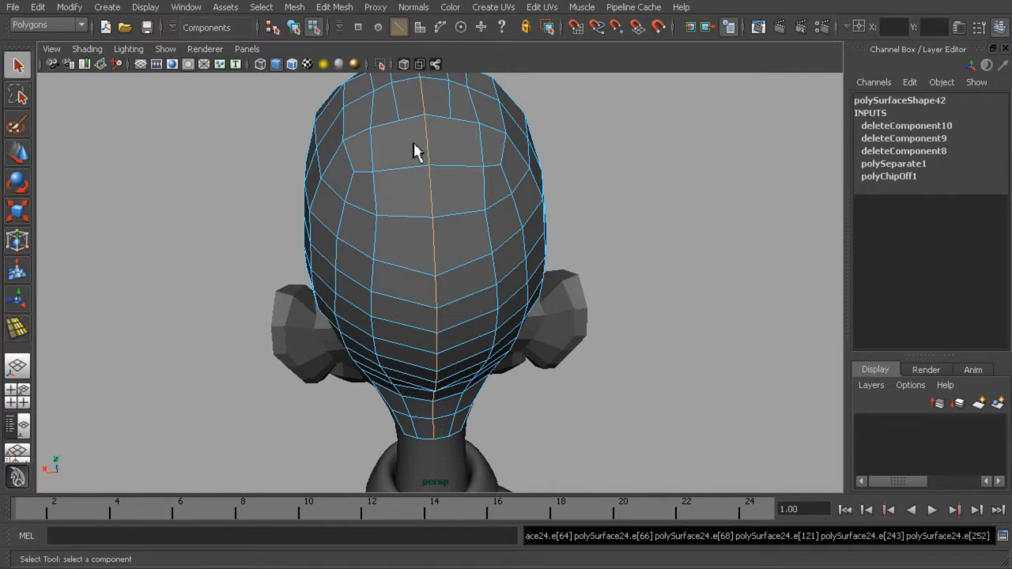
{"action": "left_click", "coordinate": [305, 27]}
Split the faces beside the center line on the scalp mesh's left half, from the loose edge end at the crown down to the neck border
{"action": "scroll", "coordinate": [454, 162], "scroll_direction": "up", "scroll_amount": 2}
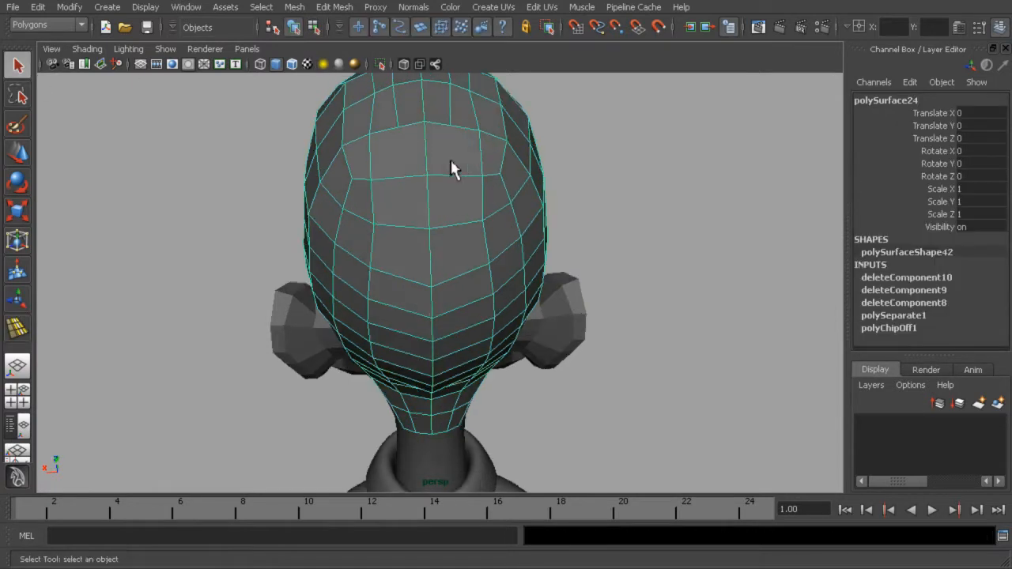
{"action": "right_click", "coordinate": [461, 170], "text": "shift"}
{"action": "mouse_move", "coordinate": [399, 170]}
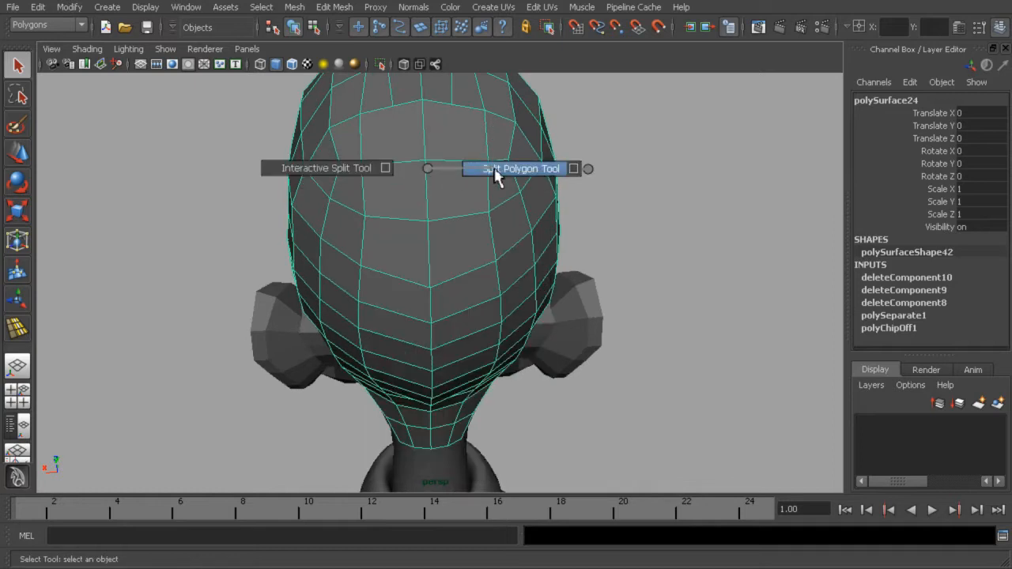
{"action": "left_click", "coordinate": [498, 175]}
{"action": "left_click_drag", "start_coordinate": [417, 172], "coordinate": [425, 185], "text": "alt"}
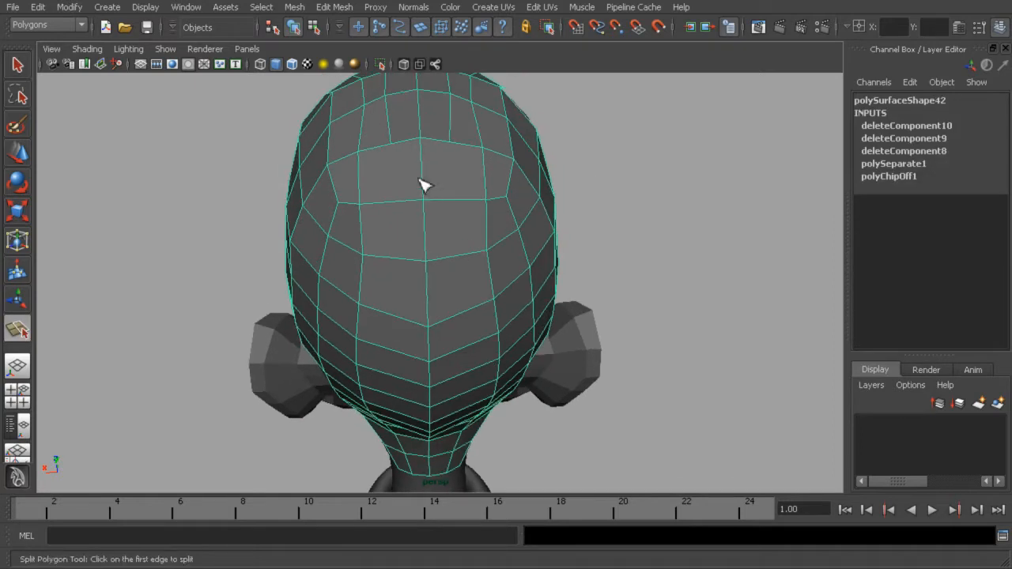
{"action": "left_click", "coordinate": [389, 149]}
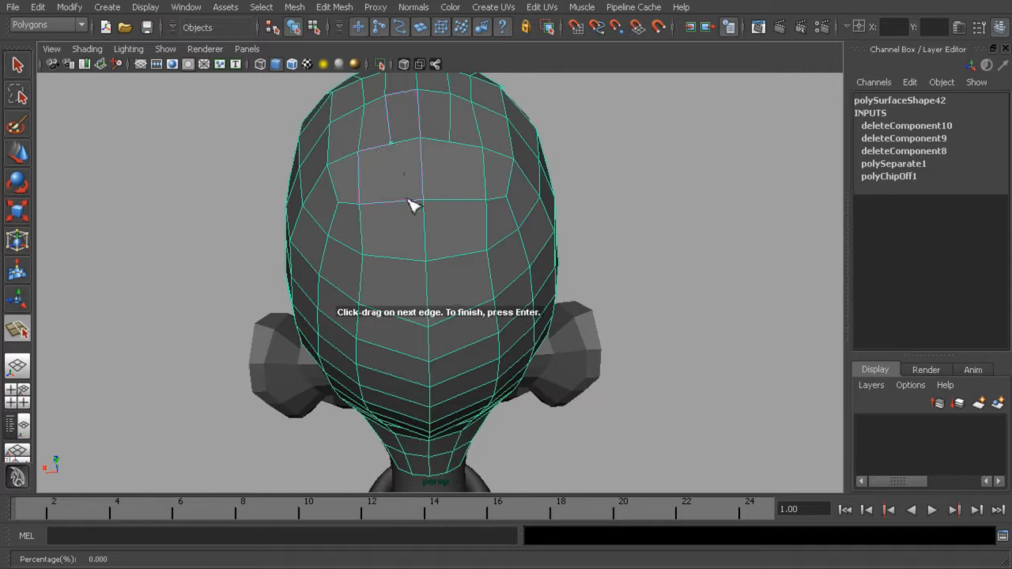
{"action": "left_click", "coordinate": [402, 203]}
{"action": "left_click_drag", "start_coordinate": [419, 249], "coordinate": [414, 192], "text": "alt"}
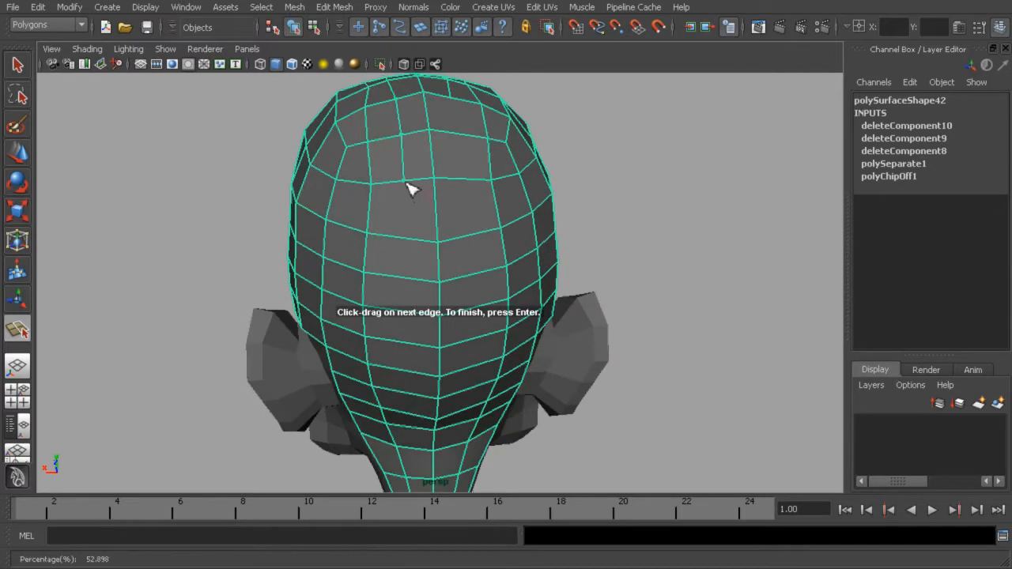
{"action": "middle_click_drag", "start_coordinate": [414, 246], "coordinate": [424, 283], "text": "alt"}
{"action": "left_click_drag", "start_coordinate": [424, 284], "coordinate": [425, 210], "text": "alt"}
{"action": "left_click", "coordinate": [423, 189]}
{"action": "left_click_drag", "start_coordinate": [434, 294], "coordinate": [429, 210], "text": "alt"}
{"action": "left_click", "coordinate": [425, 202]}
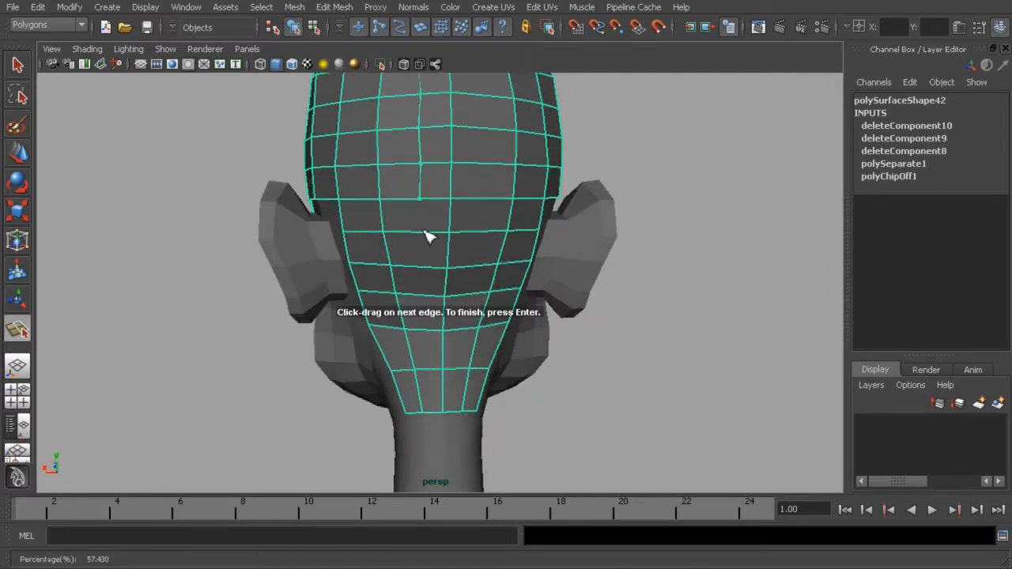
{"action": "left_click_drag", "start_coordinate": [441, 317], "coordinate": [450, 260], "text": "alt"}
{"action": "left_click", "coordinate": [445, 269]}
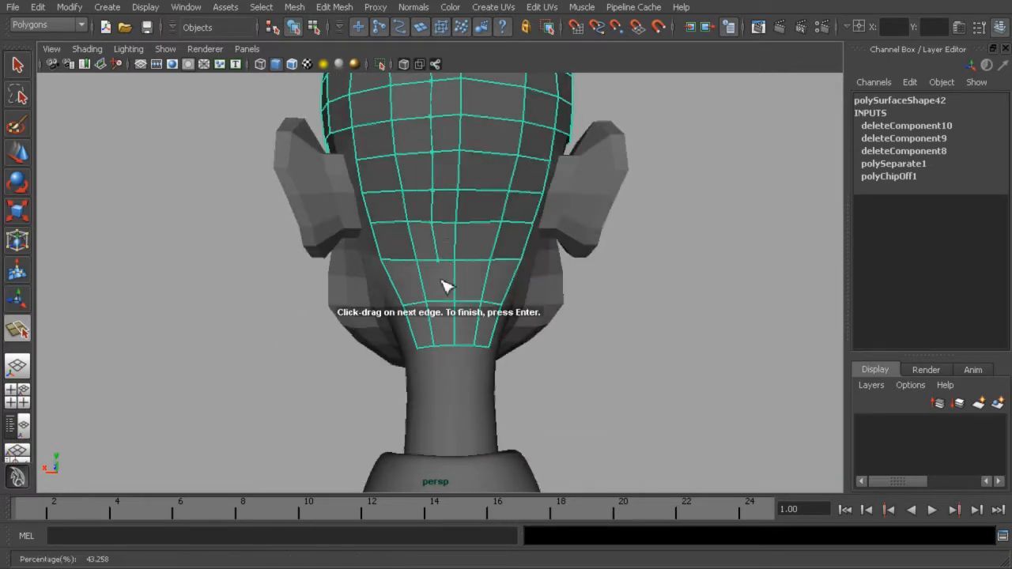
{"action": "left_click", "coordinate": [451, 349]}
{"action": "key", "text": "Return"}
Move the border vertices on the left side of the scalp mesh's nape to smooth the neckline
{"action": "left_click_drag", "start_coordinate": [528, 313], "coordinate": [469, 238], "text": "alt"}
{"action": "right_click", "coordinate": [468, 238]}
{"action": "left_click", "coordinate": [398, 234]}
{"action": "left_click_drag", "start_coordinate": [399, 236], "coordinate": [448, 254], "text": "alt"}
{"action": "left_click", "coordinate": [426, 234]}
{"action": "key", "text": "w"}
{"action": "left_click_drag", "start_coordinate": [469, 220], "coordinate": [461, 199]}
{"action": "left_click_drag", "start_coordinate": [515, 274], "coordinate": [461, 238], "text": "alt"}
{"action": "left_click", "coordinate": [477, 325]}
{"action": "left_click_drag", "start_coordinate": [477, 325], "coordinate": [413, 302], "text": "alt"}
{"action": "left_click", "coordinate": [423, 307]}
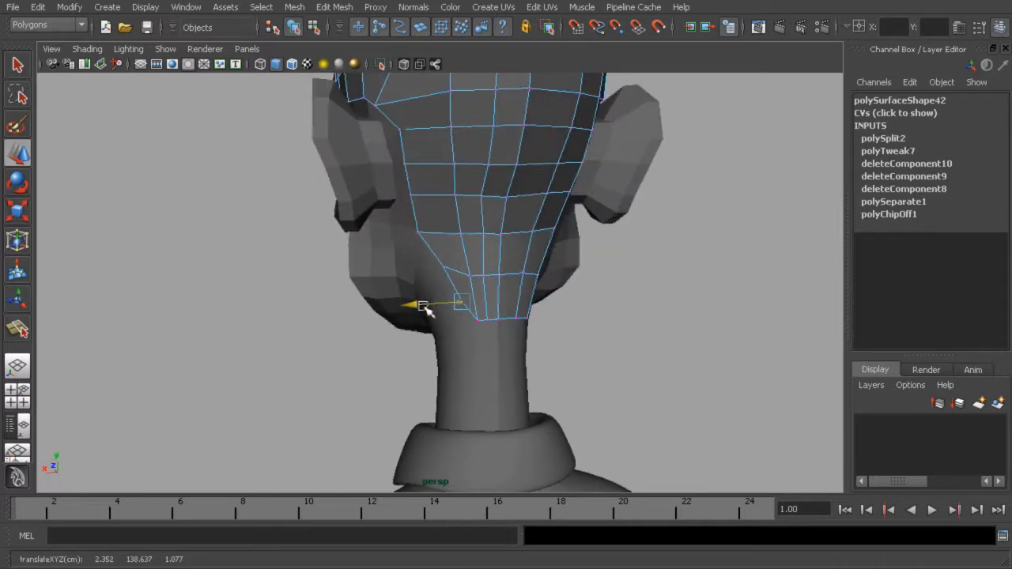
Adjust the position of the scalp's border vertices behind and below the left ear
{"action": "left_click_drag", "start_coordinate": [417, 235], "coordinate": [445, 235], "text": "alt"}
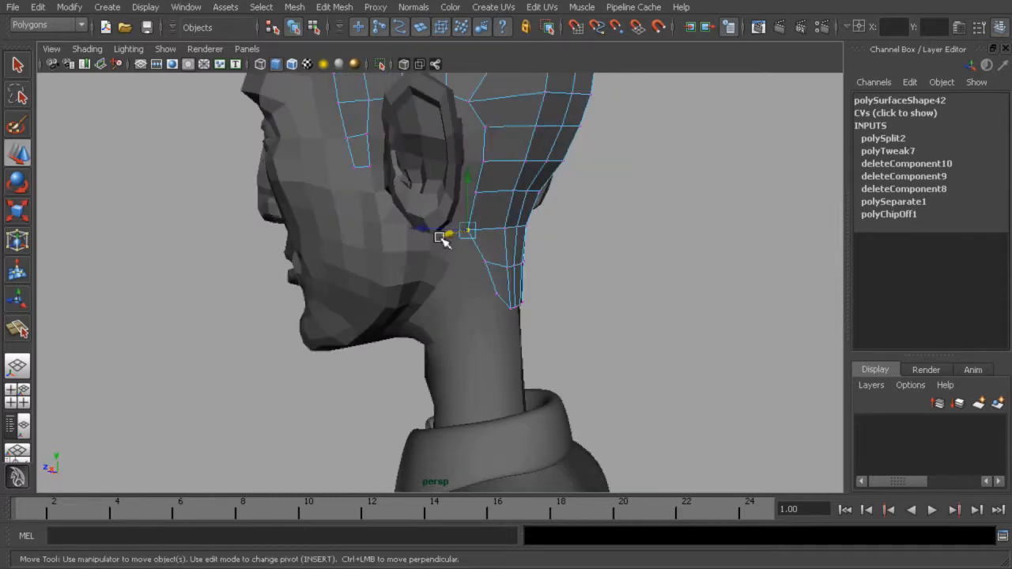
{"action": "key", "text": "F8"}
{"action": "key", "text": "ctrl+z"}
{"action": "left_click", "coordinate": [436, 231]}
{"action": "mouse_move", "coordinate": [449, 238]}
{"action": "left_mouse_down", "text": "alt"}
{"action": "mouse_move", "coordinate": [426, 246]}
{"action": "mouse_move", "coordinate": [475, 238]}
{"action": "mouse_move", "coordinate": [477, 264]}
{"action": "mouse_move", "coordinate": [472, 232]}
{"action": "mouse_move", "coordinate": [440, 233]}
{"action": "left_mouse_up", "text": "alt"}
{"action": "middle_click_drag", "start_coordinate": [465, 264], "coordinate": [440, 293]}
In the side view, move the sideburn and lower temple vertices of the scalp mesh onto the reference drawing's hairline
{"action": "middle_click_drag", "start_coordinate": [478, 209], "coordinate": [478, 320], "text": "alt"}
{"action": "key", "text": "space"}
{"action": "key", "text": "space"}
{"action": "right_click_drag", "start_coordinate": [478, 320], "coordinate": [513, 316], "text": "alt"}
{"action": "left_click_drag", "start_coordinate": [410, 332], "coordinate": [426, 376]}
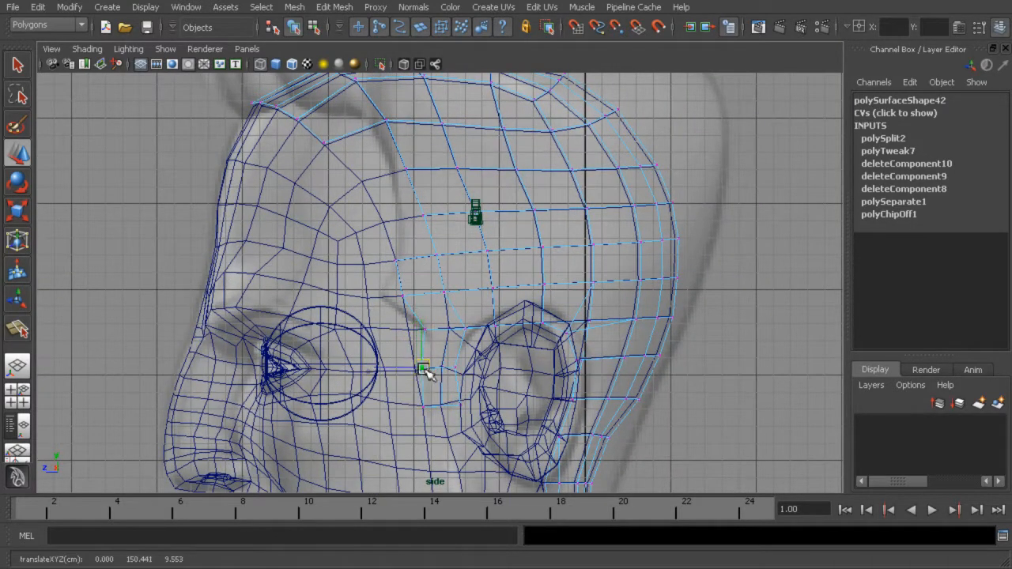
{"action": "left_click", "coordinate": [403, 295]}
{"action": "left_click_drag", "start_coordinate": [405, 297], "coordinate": [405, 306]}
{"action": "left_click", "coordinate": [399, 261]}
{"action": "left_click_drag", "start_coordinate": [403, 264], "coordinate": [397, 280]}
{"action": "left_click", "coordinate": [438, 257]}
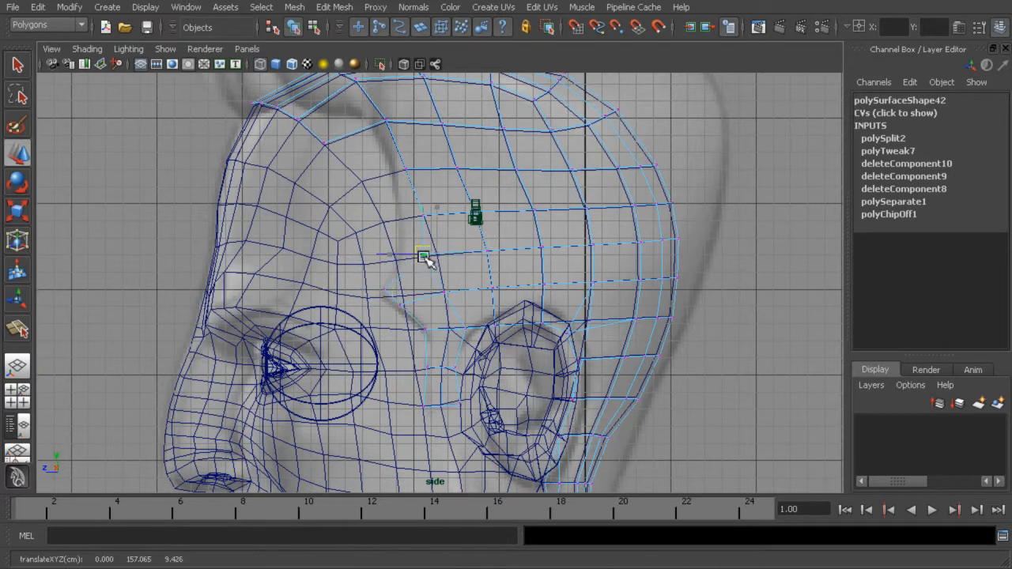
{"action": "left_click", "coordinate": [404, 311]}
Reposition the upper temple border vertices of the scalp mesh to follow the reference hairline
{"action": "left_click", "coordinate": [450, 289]}
{"action": "middle_click_drag", "start_coordinate": [448, 214], "coordinate": [452, 276], "text": "alt"}
{"action": "left_click", "coordinate": [424, 275]}
{"action": "left_click_drag", "start_coordinate": [421, 275], "coordinate": [400, 231]}
{"action": "left_click", "coordinate": [411, 231]}
{"action": "middle_click_drag", "start_coordinate": [400, 231], "coordinate": [480, 288], "text": "alt"}
Move the forehead border vertices and the front tip of the scalp mesh to match the hairline in the side reference
{"action": "left_click", "coordinate": [452, 283]}
{"action": "left_click", "coordinate": [389, 306]}
{"action": "left_click_drag", "start_coordinate": [397, 289], "coordinate": [458, 282]}
{"action": "left_click", "coordinate": [362, 278]}
{"action": "left_click", "coordinate": [394, 284]}
{"action": "left_click", "coordinate": [447, 277]}
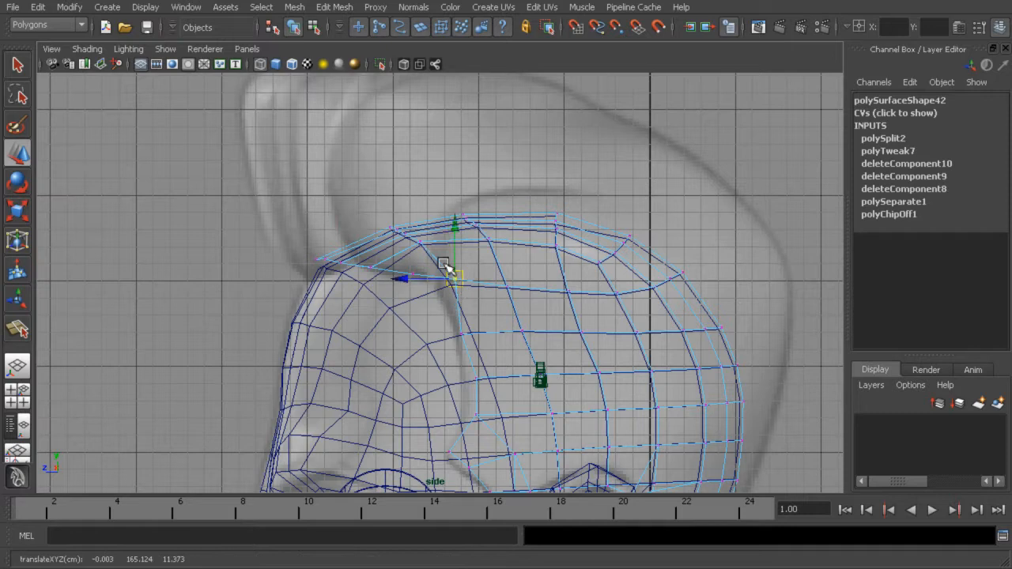
{"action": "left_click", "coordinate": [352, 250]}
{"action": "left_click_drag", "start_coordinate": [352, 251], "coordinate": [332, 273]}
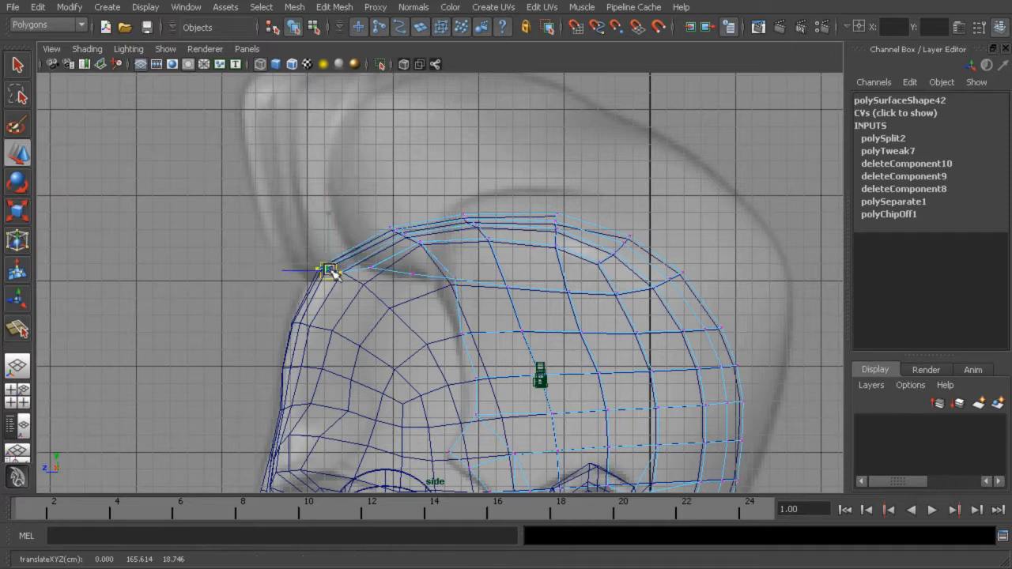
{"action": "middle_click_drag", "start_coordinate": [678, 302], "coordinate": [665, 242], "text": "alt"}
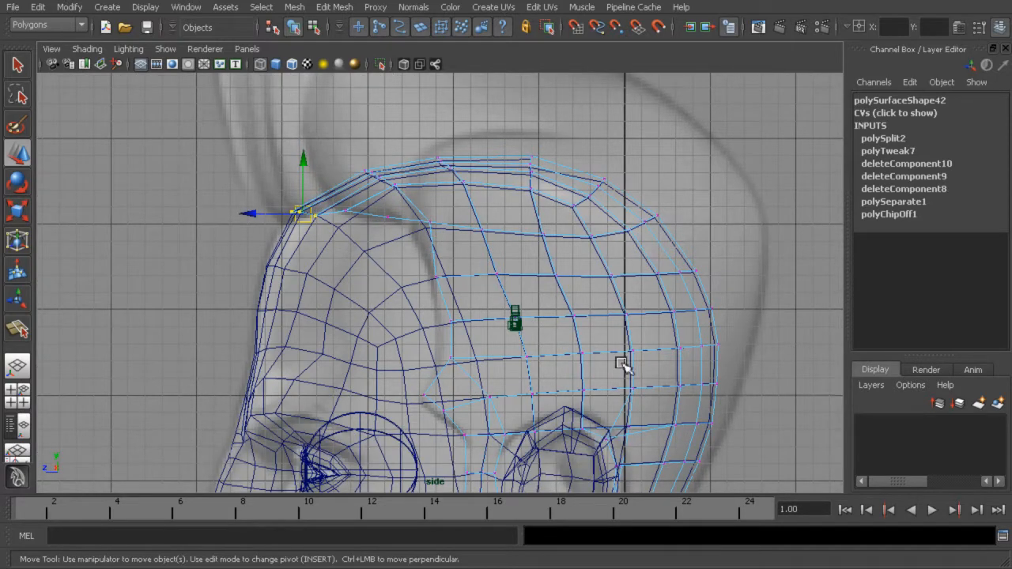
In the perspective view, delete the face strip beside the center line on the scalp mesh's negative-X half
{"action": "right_click_drag", "start_coordinate": [623, 339], "coordinate": [633, 244], "text": "alt"}
{"action": "key", "text": "space"}
{"action": "key", "text": "space"}
{"action": "left_click_drag", "start_coordinate": [583, 210], "coordinate": [603, 239], "text": "alt"}
{"action": "right_click_drag", "start_coordinate": [502, 164], "coordinate": [503, 190]}
{"action": "left_click_drag", "start_coordinate": [503, 189], "coordinate": [511, 188], "text": "alt"}
{"action": "left_click", "coordinate": [400, 152]}
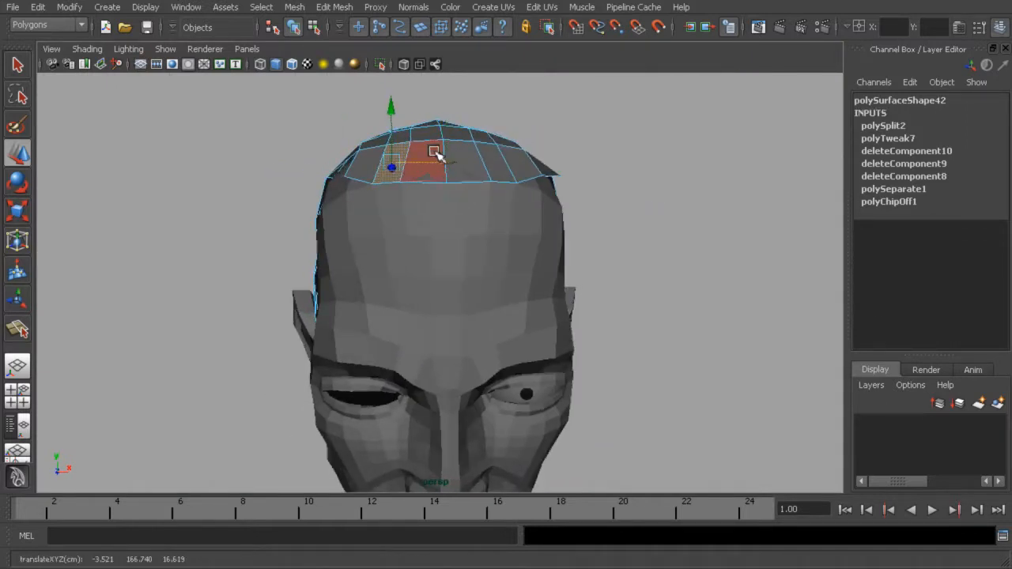
{"action": "double_click", "coordinate": [434, 140]}
{"action": "left_click", "coordinate": [442, 161]}
{"action": "left_click", "coordinate": [433, 136], "text": "shift"}
{"action": "left_click_drag", "start_coordinate": [467, 150], "coordinate": [435, 305], "text": "alt"}
{"action": "key", "text": "Delete"}
Delete the remaining face strips on the scalp mesh's negative-X half
{"action": "double_click", "coordinate": [400, 182]}
{"action": "key", "text": "Delete"}
{"action": "key", "text": "ctrl+z"}
{"action": "left_click", "coordinate": [435, 315]}
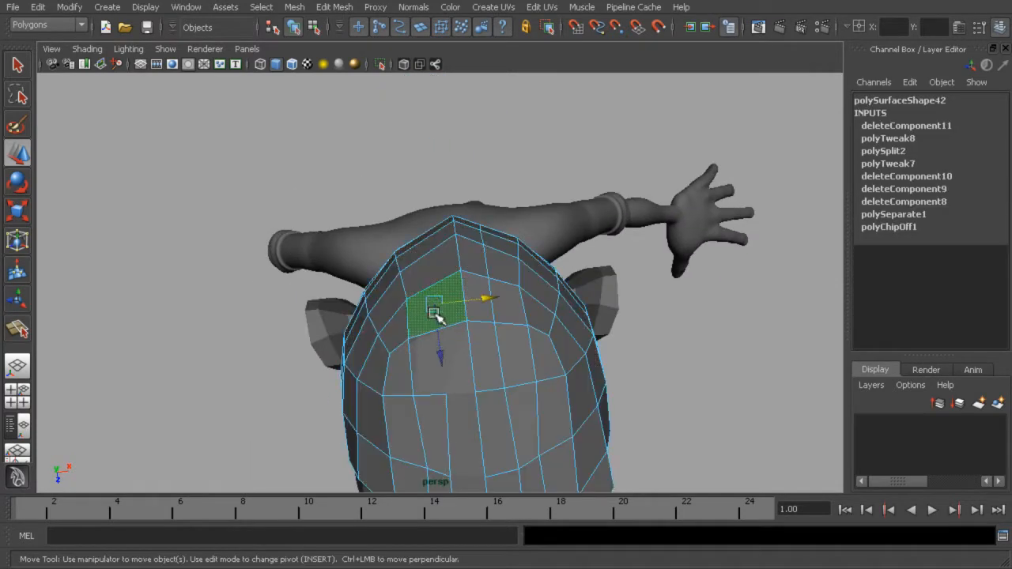
{"action": "double_click", "coordinate": [436, 267], "text": "shift"}
{"action": "key", "text": "Delete"}
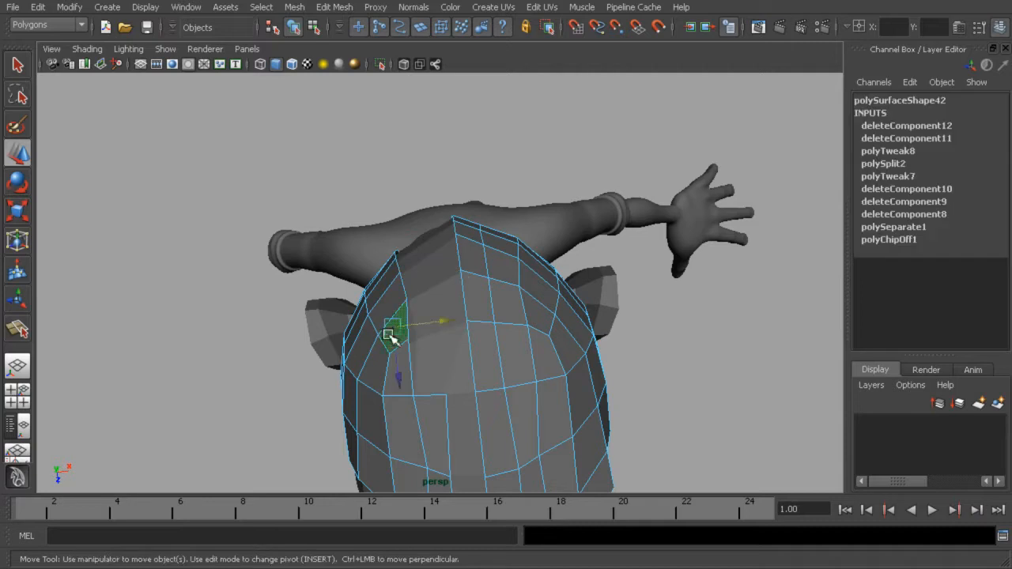
{"action": "double_click", "coordinate": [388, 335]}
{"action": "key", "text": "Delete"}
Mirror the remaining half of the scalp mesh to rebuild the full mesh
{"action": "left_click", "coordinate": [313, 30]}
{"action": "left_click", "coordinate": [295, 28]}
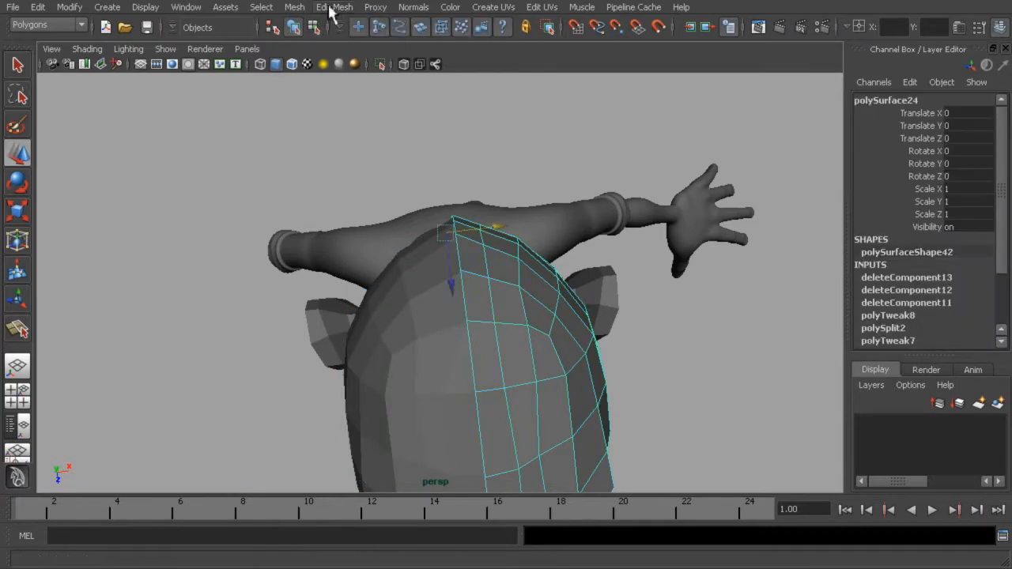
{"action": "left_click", "coordinate": [328, 10]}
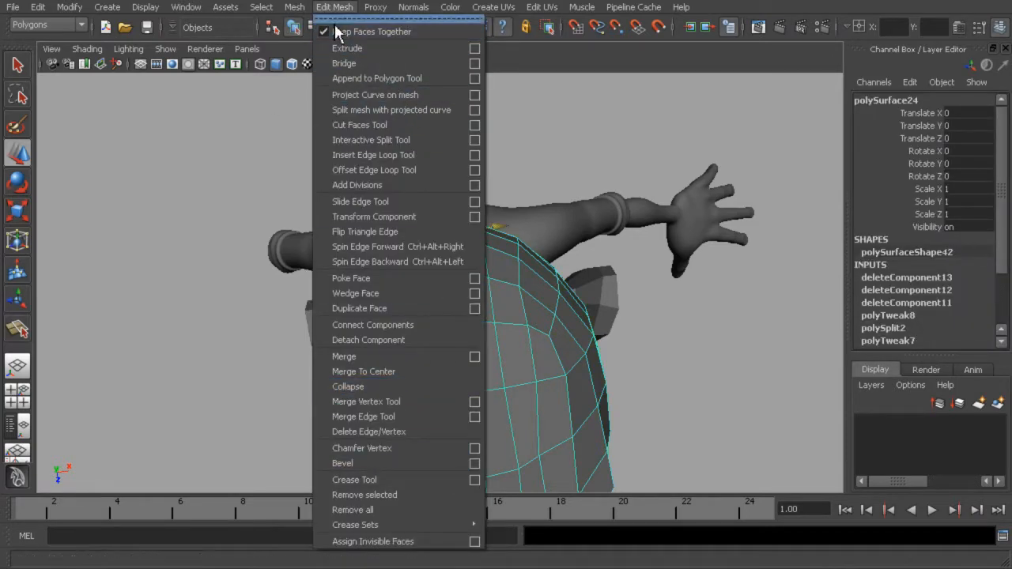
{"action": "mouse_move", "coordinate": [299, 9]}
{"action": "left_click", "coordinate": [369, 342]}
Scale the vertex columns on both sides of the center line at the back of the scalp outward along X
{"action": "left_click_drag", "start_coordinate": [542, 379], "coordinate": [475, 285], "text": "alt"}
{"action": "right_click_drag", "start_coordinate": [475, 284], "coordinate": [412, 278]}
{"action": "left_click_drag", "start_coordinate": [468, 221], "coordinate": [450, 246]}
{"action": "left_click_drag", "start_coordinate": [449, 246], "coordinate": [461, 303], "text": "alt"}
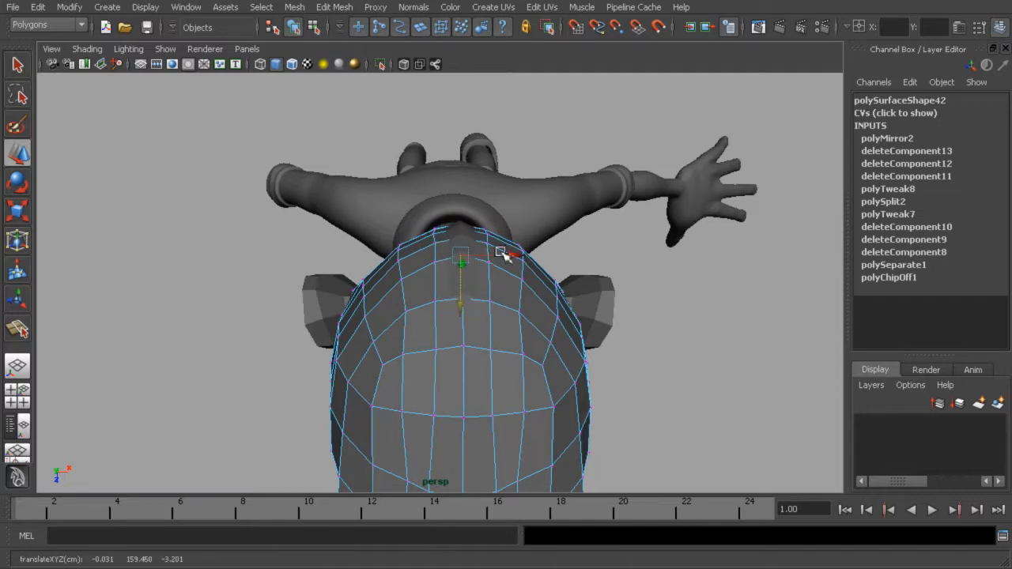
{"action": "key", "text": "ctrl+z"}
{"action": "left_click", "coordinate": [434, 230]}
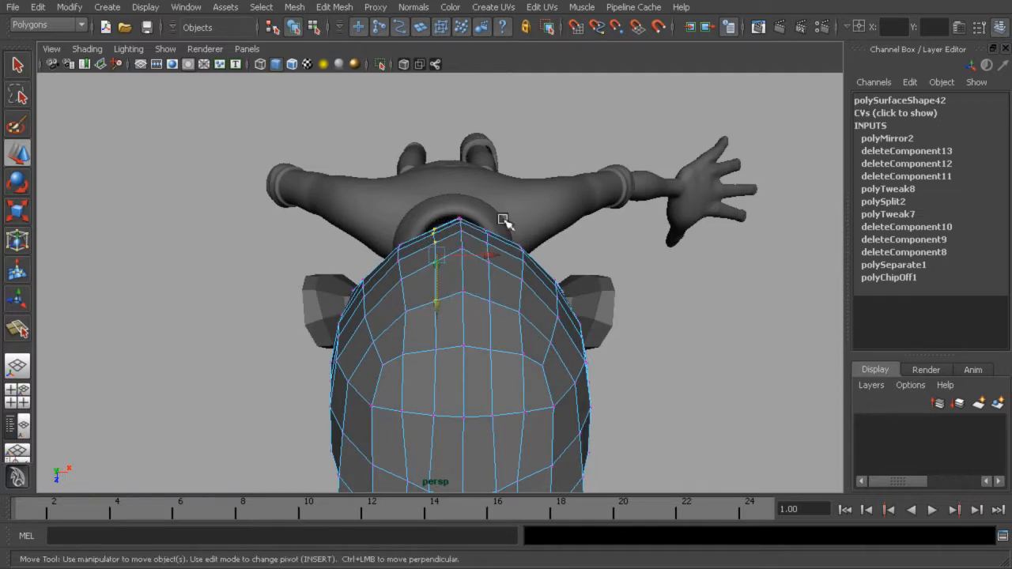
{"action": "left_click_drag", "start_coordinate": [474, 318], "coordinate": [480, 282], "text": "alt"}
{"action": "key", "text": "r"}
{"action": "left_click_drag", "start_coordinate": [537, 260], "coordinate": [554, 266]}
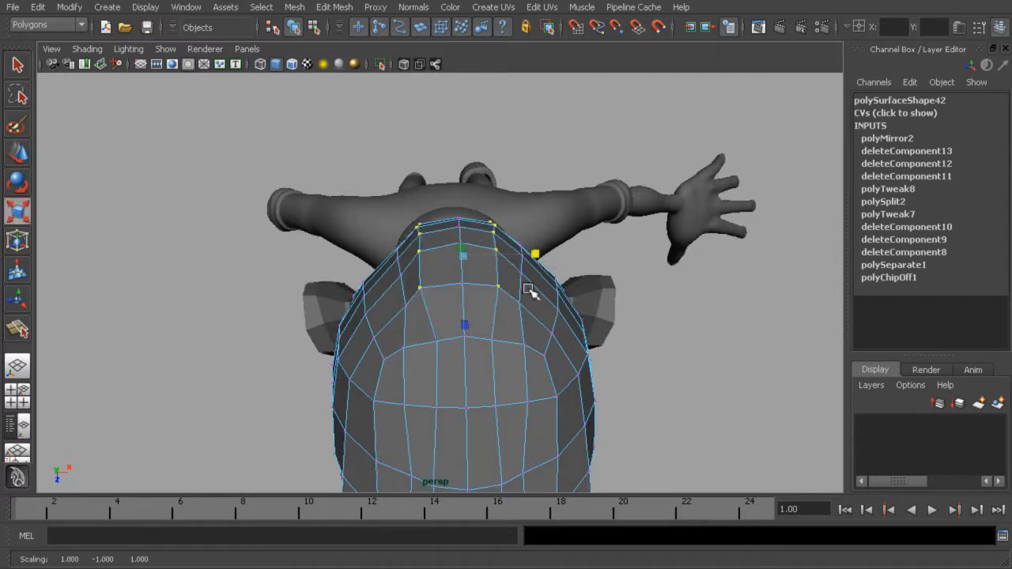
Scale the matching outer vertex columns on both sides of the scalp mesh to even out the edge spacing
{"action": "left_click_drag", "start_coordinate": [439, 279], "coordinate": [435, 264], "text": "alt"}
{"action": "left_click_drag", "start_coordinate": [376, 314], "coordinate": [504, 243], "text": "alt"}
{"action": "left_click_drag", "start_coordinate": [431, 332], "coordinate": [512, 282], "text": "alt"}
{"action": "left_click_drag", "start_coordinate": [459, 323], "coordinate": [495, 323], "text": "alt"}
{"action": "middle_click_drag", "start_coordinate": [495, 324], "coordinate": [431, 316], "text": "alt"}
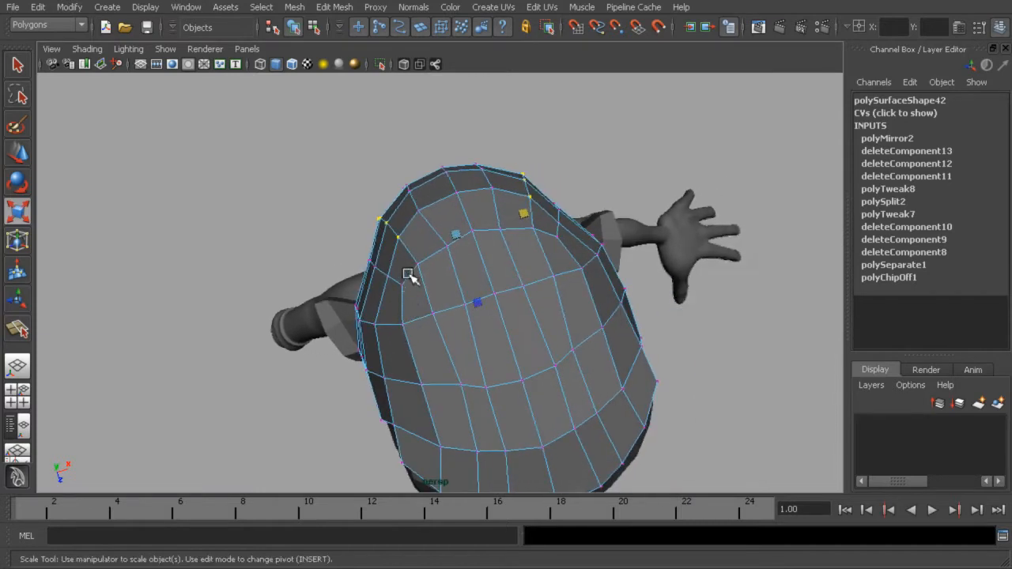
{"action": "left_click_drag", "start_coordinate": [510, 279], "coordinate": [469, 273], "text": "alt"}
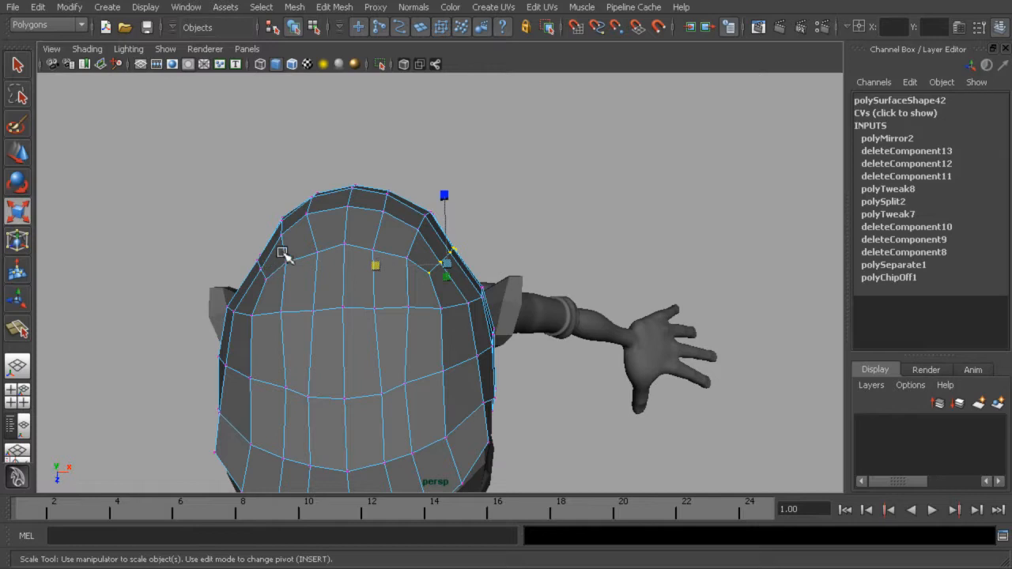
{"action": "left_click_drag", "start_coordinate": [245, 289], "coordinate": [380, 336], "text": "alt"}
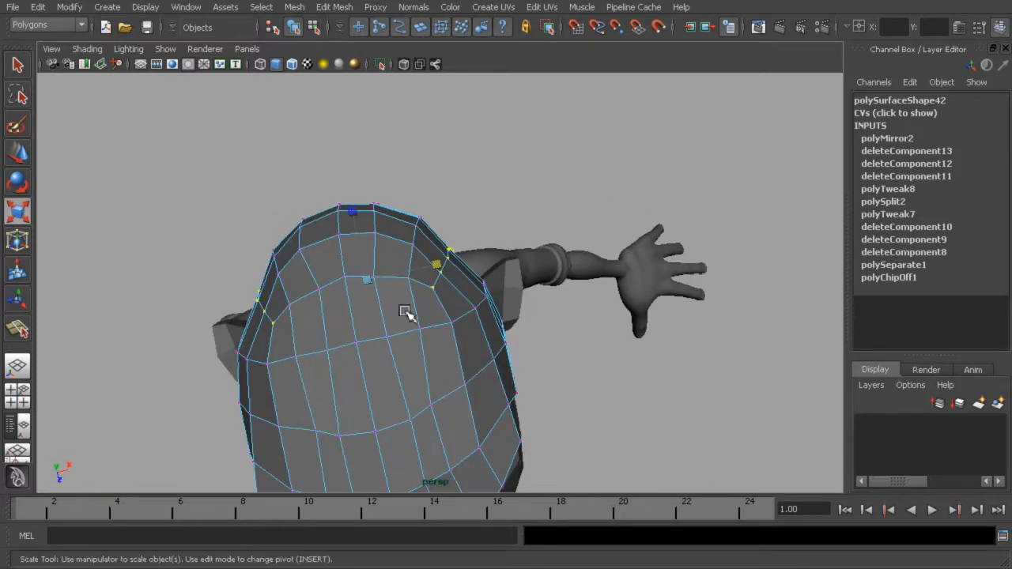
{"action": "left_click_drag", "start_coordinate": [445, 269], "coordinate": [420, 255], "text": "alt"}
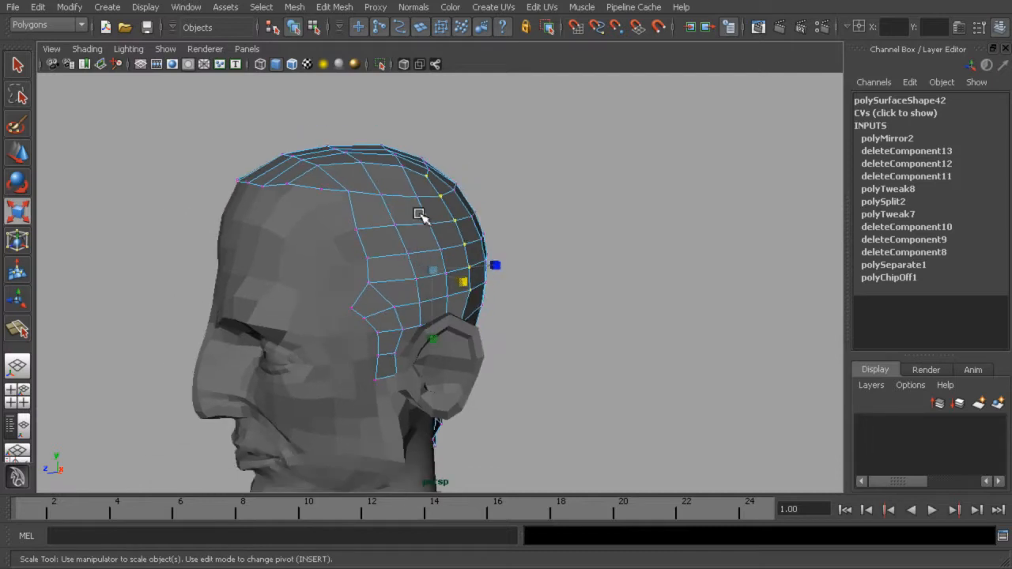
Return to object selection and show the head mesh in smooth preview
{"action": "left_click", "coordinate": [293, 27]}
{"action": "left_click", "coordinate": [586, 247]}
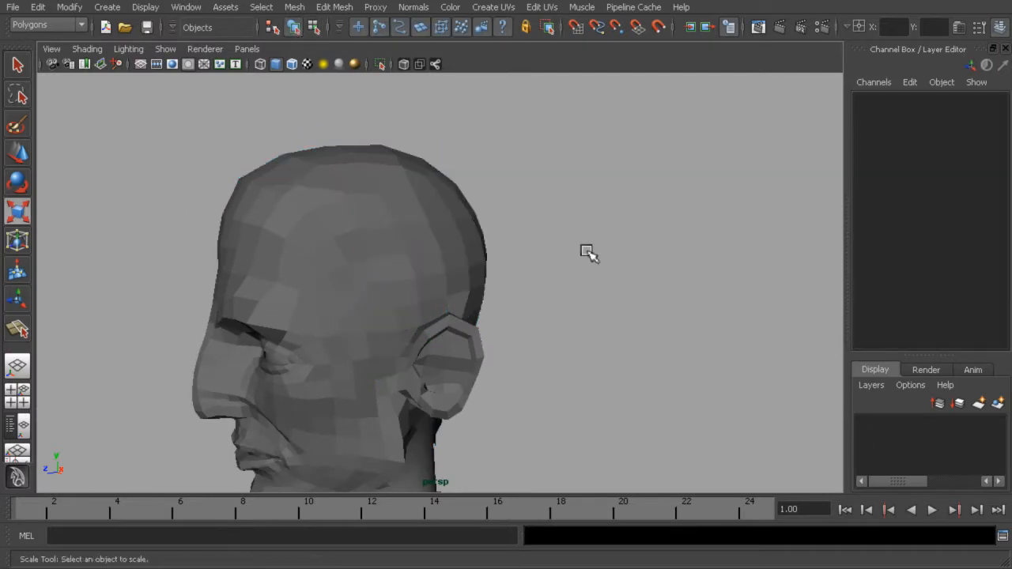
{"action": "left_click", "coordinate": [484, 278]}
{"action": "left_click_drag", "start_coordinate": [502, 303], "coordinate": [374, 315], "text": "alt"}
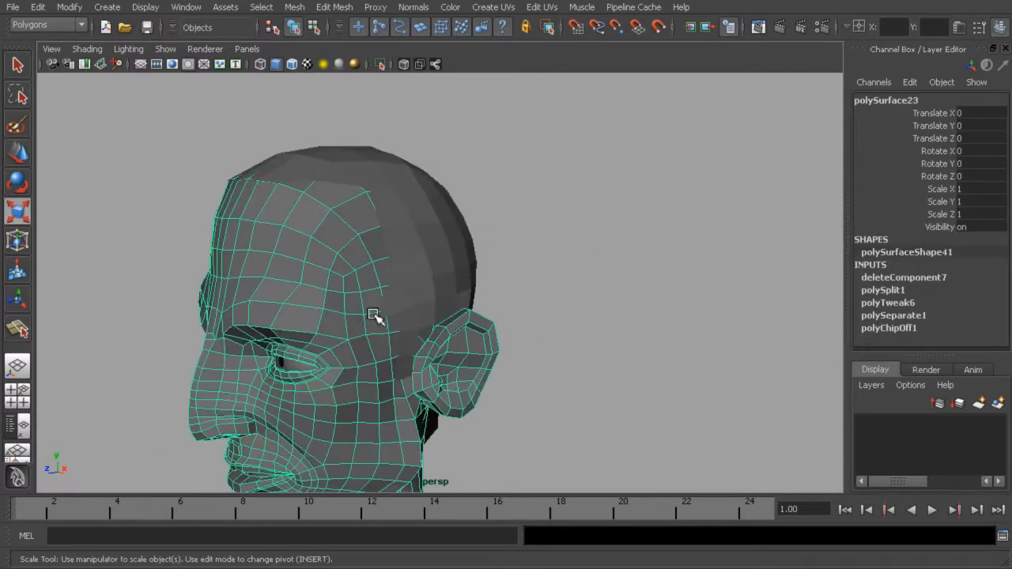
{"action": "key", "text": "3"}
{"action": "left_click", "coordinate": [499, 284]}
Move the scalp mesh's border vertex above the left ear sideways toward the ear
{"action": "left_click", "coordinate": [468, 282]}
{"action": "left_click_drag", "start_coordinate": [467, 282], "coordinate": [436, 341], "text": "alt"}
{"action": "scroll", "coordinate": [474, 314], "scroll_direction": "up", "scroll_amount": 3}
{"action": "right_click_drag", "start_coordinate": [422, 264], "coordinate": [366, 271]}
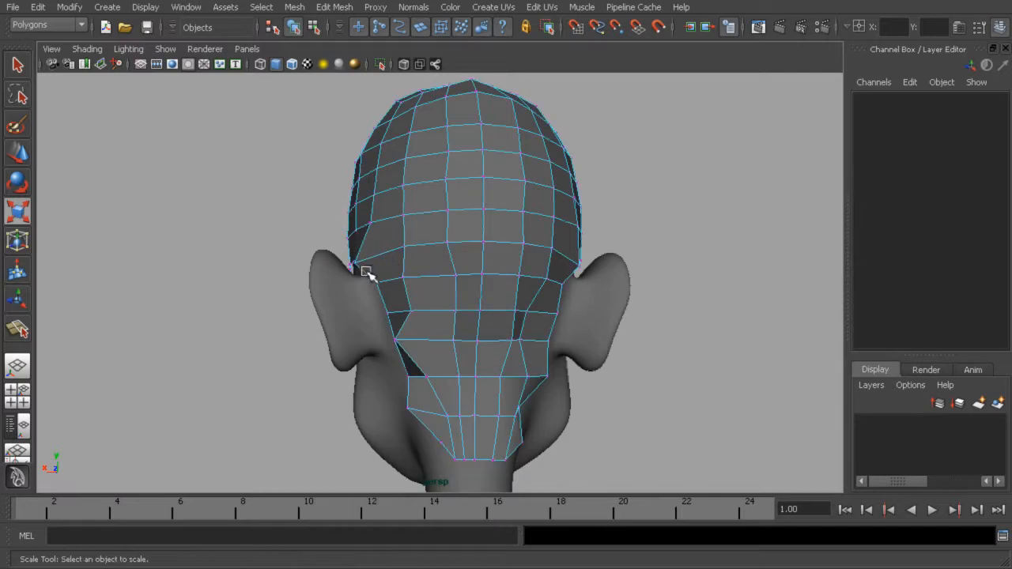
{"action": "left_click", "coordinate": [355, 259]}
{"action": "key", "text": "w"}
{"action": "left_click_drag", "start_coordinate": [358, 277], "coordinate": [328, 281]}
{"action": "left_click_drag", "start_coordinate": [425, 317], "coordinate": [440, 293], "text": "alt"}
Move the border vertices on the left side of the nape sideways to smooth the neckline against the smoothed head
{"action": "left_click", "coordinate": [401, 340]}
{"action": "left_click_drag", "start_coordinate": [412, 355], "coordinate": [438, 358], "text": "alt"}
{"action": "left_click_drag", "start_coordinate": [362, 345], "coordinate": [508, 380]}
{"action": "left_click_drag", "start_coordinate": [543, 410], "coordinate": [554, 372], "text": "alt"}
{"action": "left_click_drag", "start_coordinate": [407, 400], "coordinate": [382, 401]}
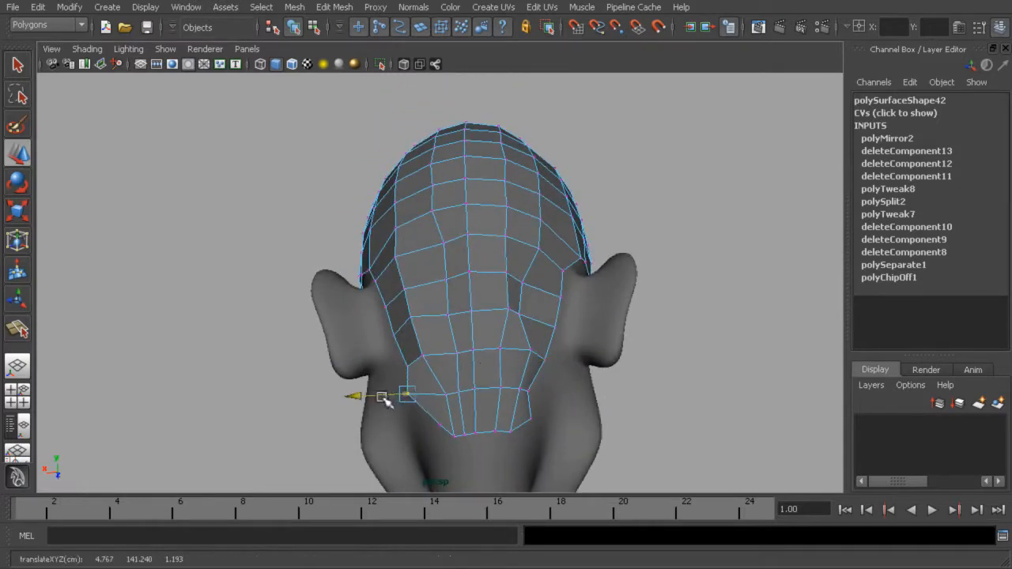
{"action": "left_click_drag", "start_coordinate": [446, 403], "coordinate": [470, 403], "text": "alt"}
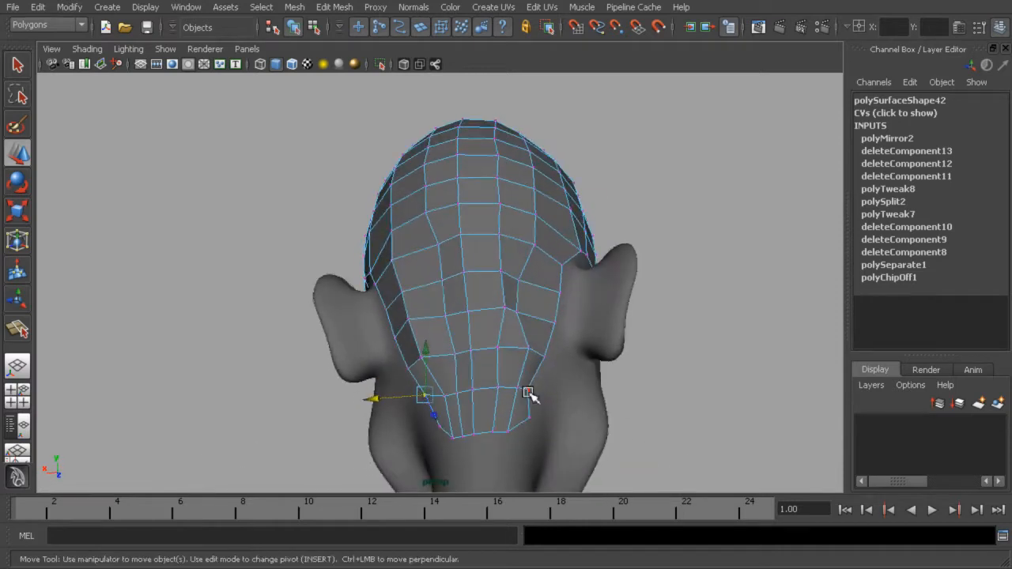
{"action": "left_click", "coordinate": [728, 340]}
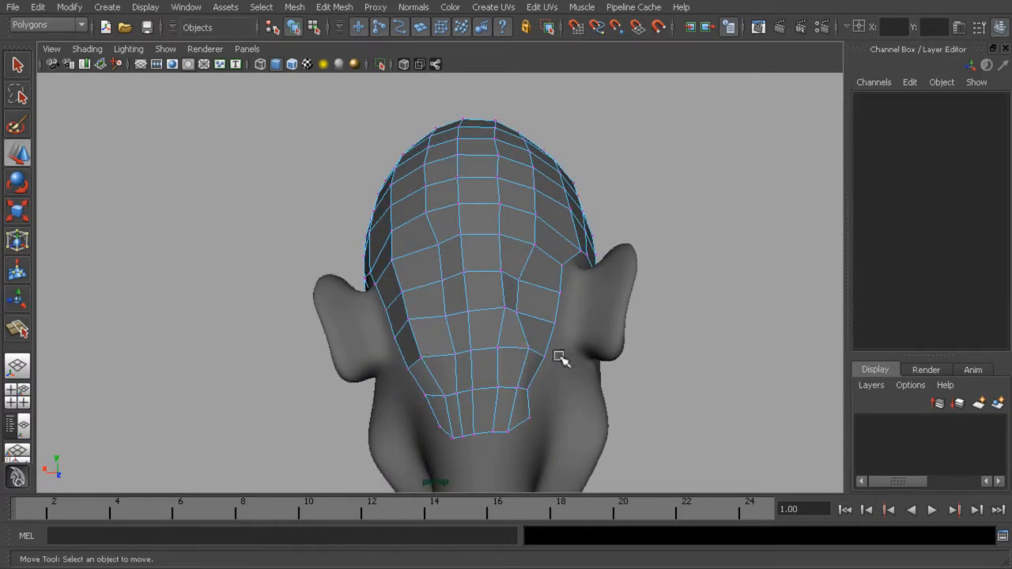
Move the uneven interior vertices on the back of the scalp mesh sideways to straighten the columns beside the ear
{"action": "left_click", "coordinate": [529, 350]}
{"action": "left_click_drag", "start_coordinate": [532, 353], "coordinate": [546, 396], "text": "alt"}
{"action": "left_click_drag", "start_coordinate": [499, 371], "coordinate": [497, 370]}
{"action": "left_click", "coordinate": [525, 335]}
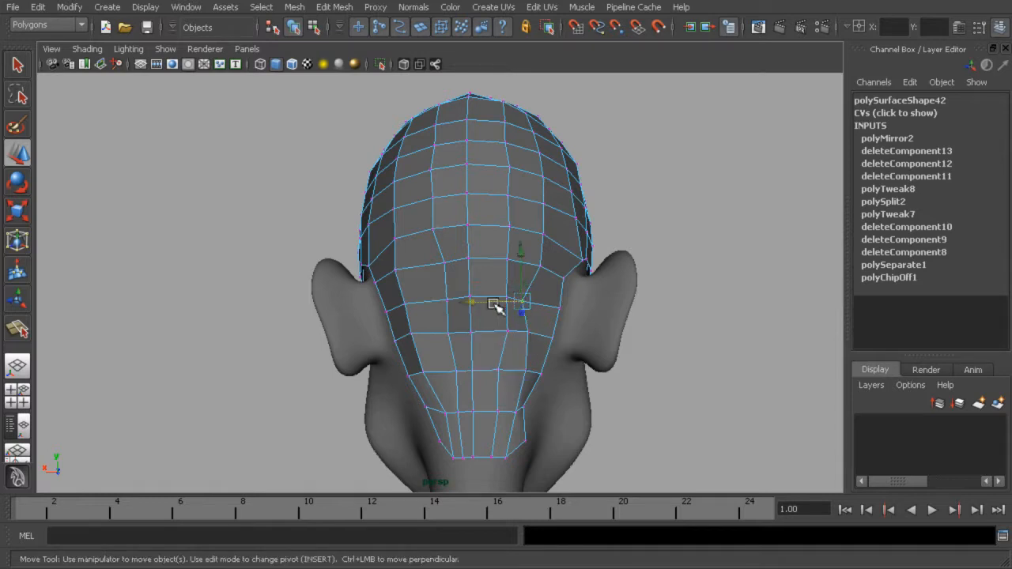
Lower the matching outer hairline vertices at both temples and scale them slightly inward along X
{"action": "left_click_drag", "start_coordinate": [506, 305], "coordinate": [438, 336], "text": "alt"}
{"action": "left_click", "coordinate": [361, 322], "text": "shift"}
{"action": "left_click_drag", "start_coordinate": [442, 227], "coordinate": [438, 238]}
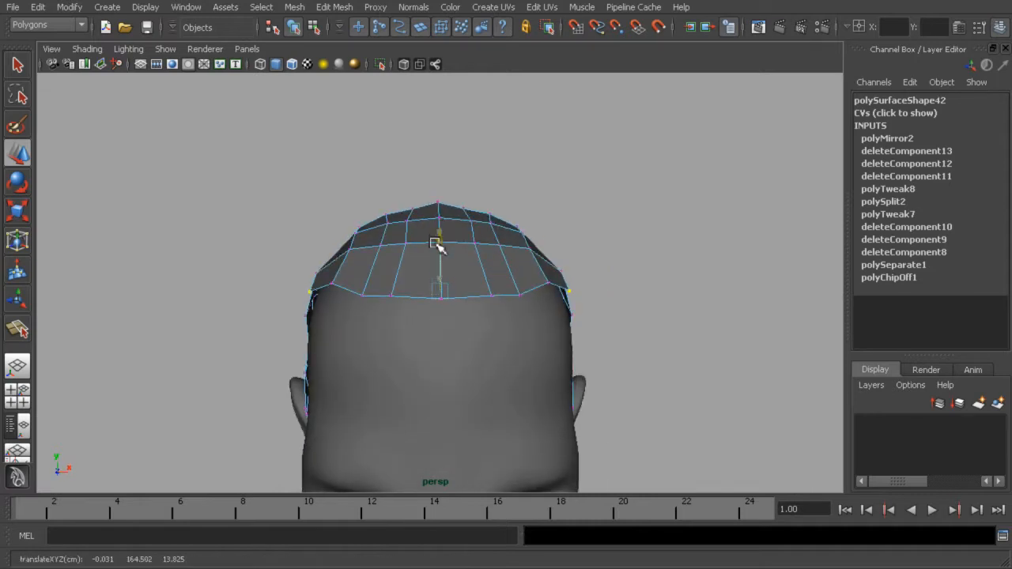
{"action": "key", "text": "r"}
{"action": "middle_click_drag", "start_coordinate": [445, 295], "coordinate": [439, 296]}
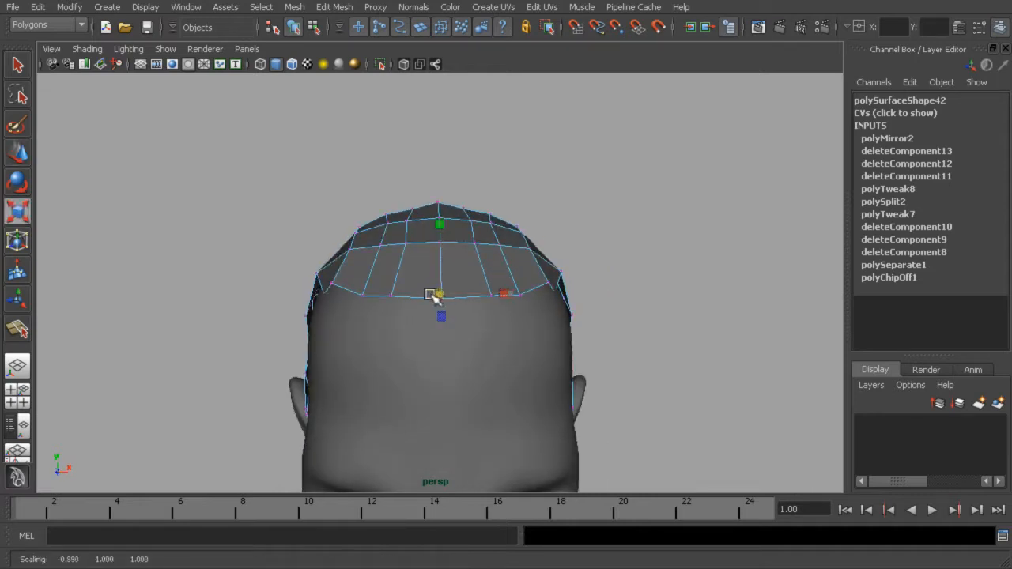
Scale the matching border vertices behind the hairline corners to 0.974 along X
{"action": "left_click_drag", "start_coordinate": [468, 303], "coordinate": [353, 296], "text": "alt"}
{"action": "left_click", "coordinate": [356, 299], "text": "shift"}
{"action": "middle_click_drag", "start_coordinate": [485, 288], "coordinate": [470, 288], "text": "shift"}
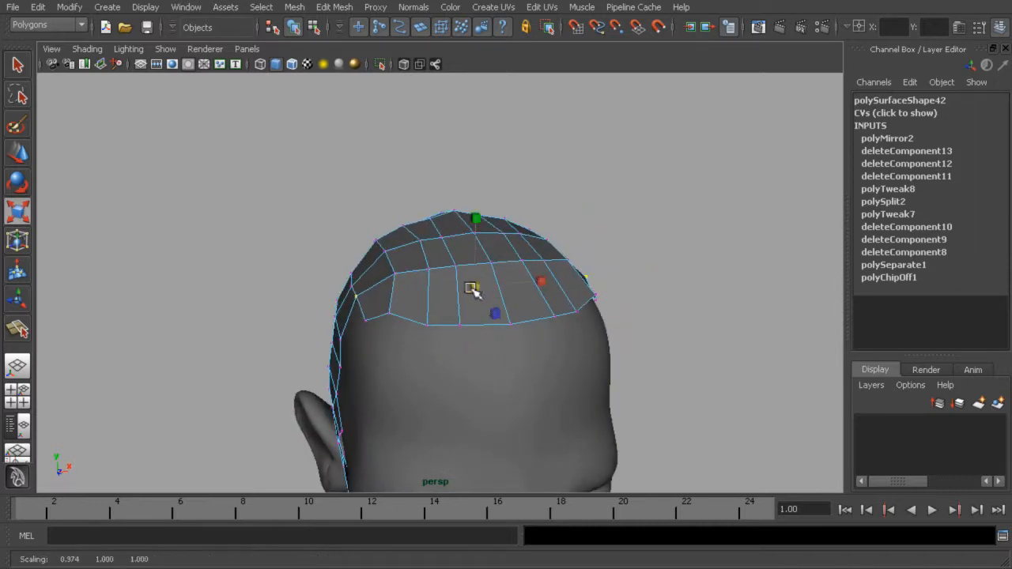
Scale the front hairline's two corner vertices together and lower them into line with the rest of the hairline
{"action": "left_click_drag", "start_coordinate": [492, 302], "coordinate": [495, 287], "text": "alt"}
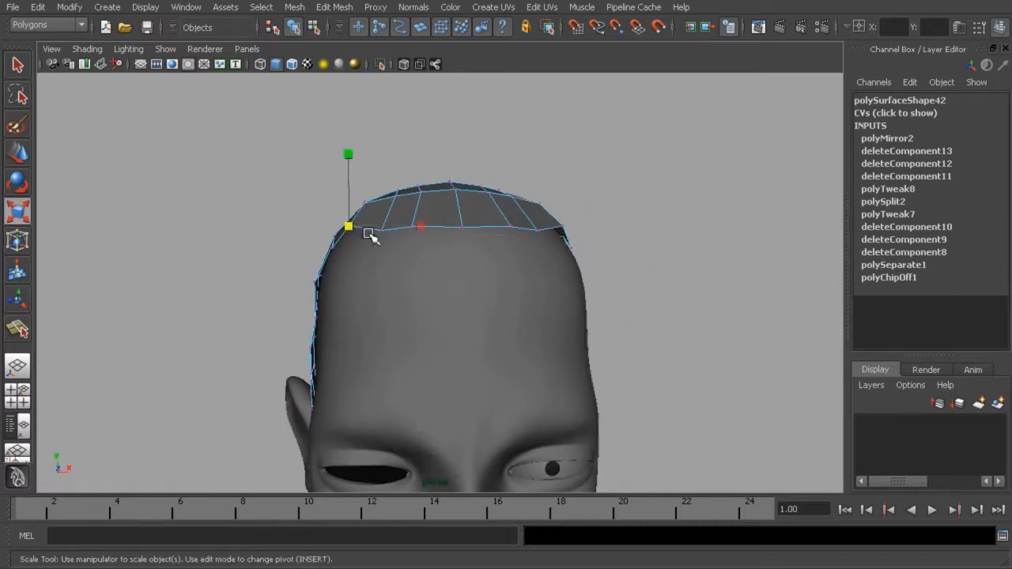
{"action": "left_click_drag", "start_coordinate": [563, 229], "coordinate": [451, 294], "text": "alt"}
{"action": "middle_click_drag", "start_coordinate": [452, 293], "coordinate": [428, 288]}
{"action": "key", "text": "w"}
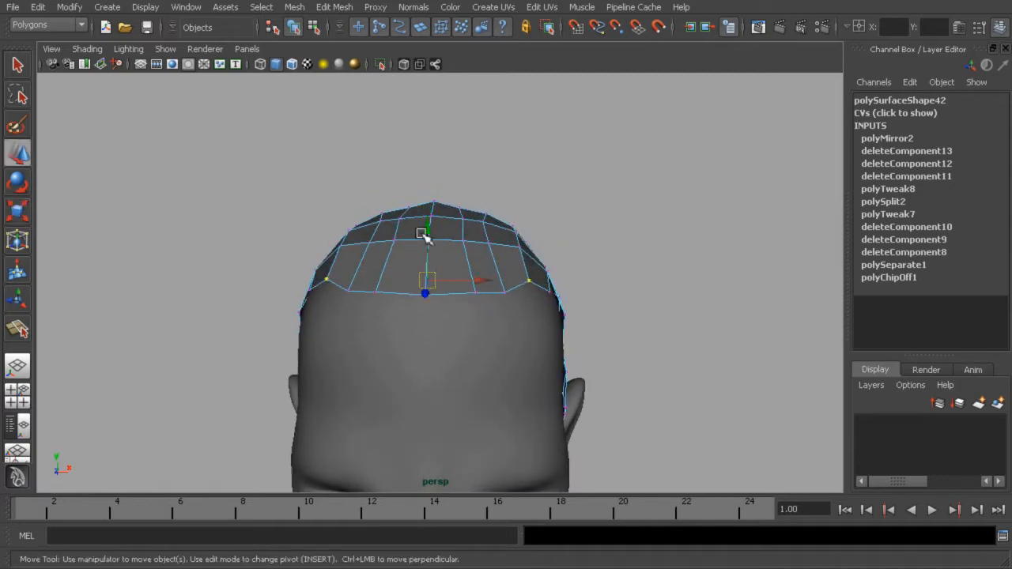
{"action": "left_click", "coordinate": [421, 246]}
{"action": "key", "text": "ctrl+z"}
{"action": "left_click_drag", "start_coordinate": [427, 240], "coordinate": [427, 245]}
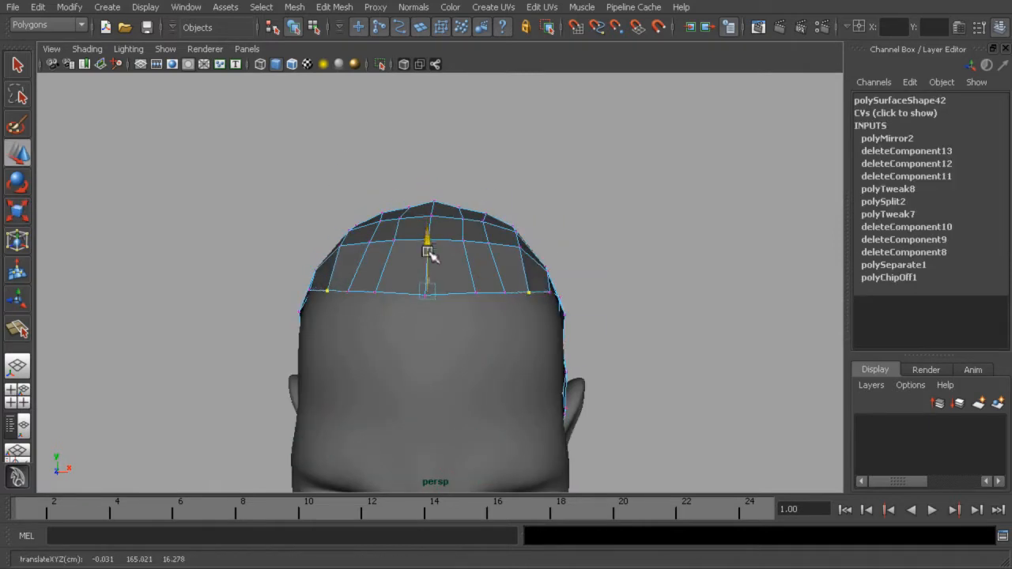
{"action": "left_click_drag", "start_coordinate": [506, 280], "coordinate": [408, 249], "text": "alt"}
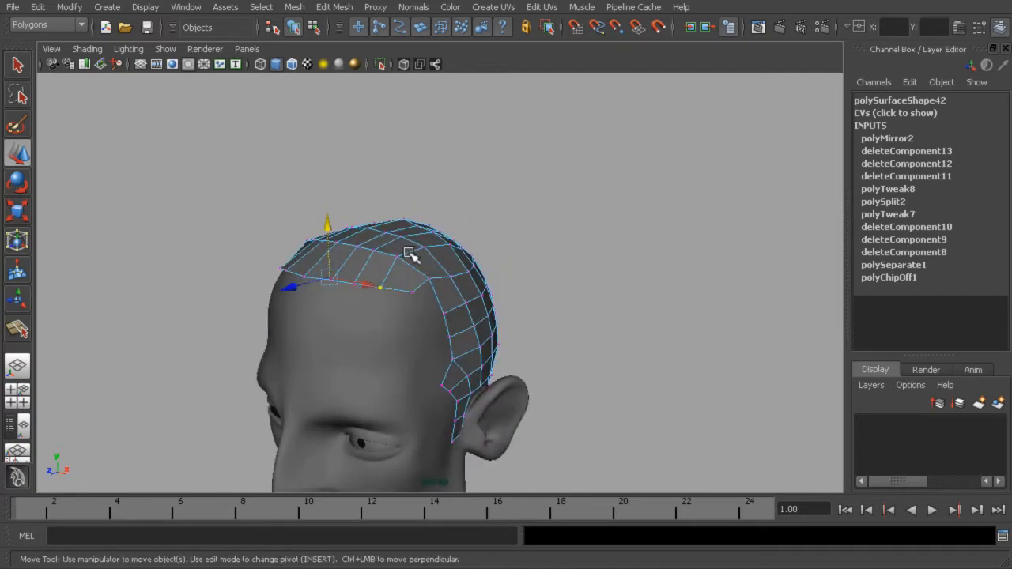
Compare the scalp mesh with the hair reference in the side view and return to selecting it as a whole object
{"action": "right_click_drag", "start_coordinate": [409, 275], "coordinate": [409, 307]}
{"action": "middle_click_drag", "start_coordinate": [415, 259], "coordinate": [445, 303], "text": "alt"}
{"action": "right_click_drag", "start_coordinate": [446, 303], "coordinate": [525, 333], "text": "alt"}
{"action": "key", "text": "space"}
{"action": "middle_click", "coordinate": [368, 370]}
{"action": "middle_click_drag", "start_coordinate": [760, 387], "coordinate": [736, 480], "text": "alt"}
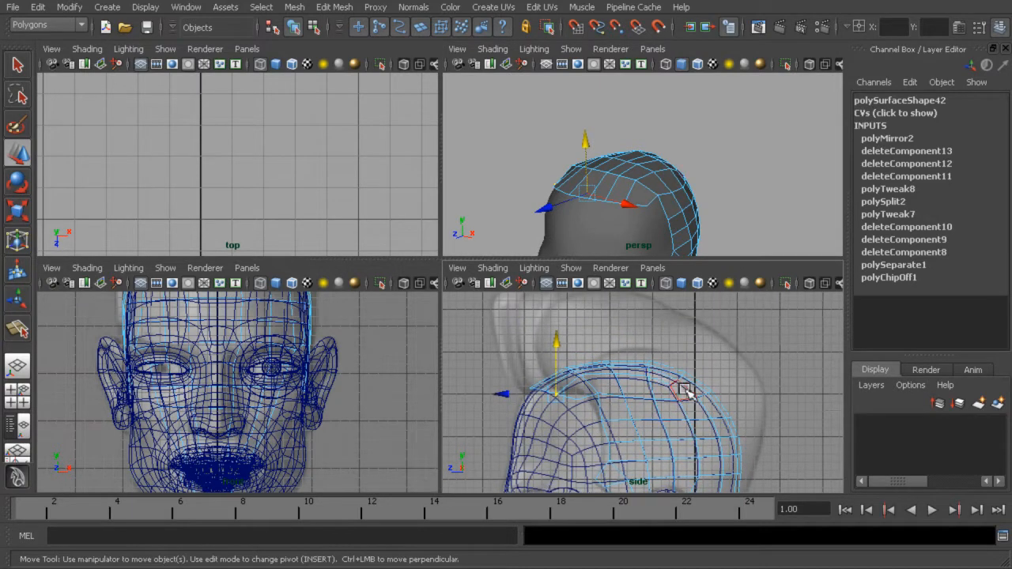
{"action": "middle_click_drag", "start_coordinate": [696, 434], "coordinate": [707, 381], "text": "alt"}
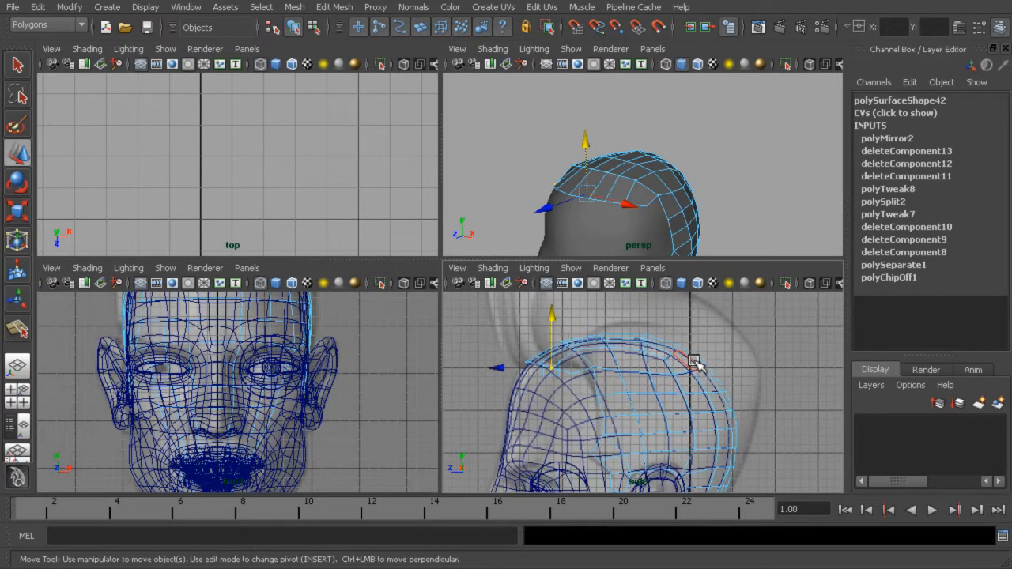
{"action": "left_click", "coordinate": [312, 29]}
{"action": "left_click", "coordinate": [295, 30]}
{"action": "key", "text": "space"}
{"action": "left_click_drag", "start_coordinate": [597, 161], "coordinate": [516, 196], "text": "alt"}
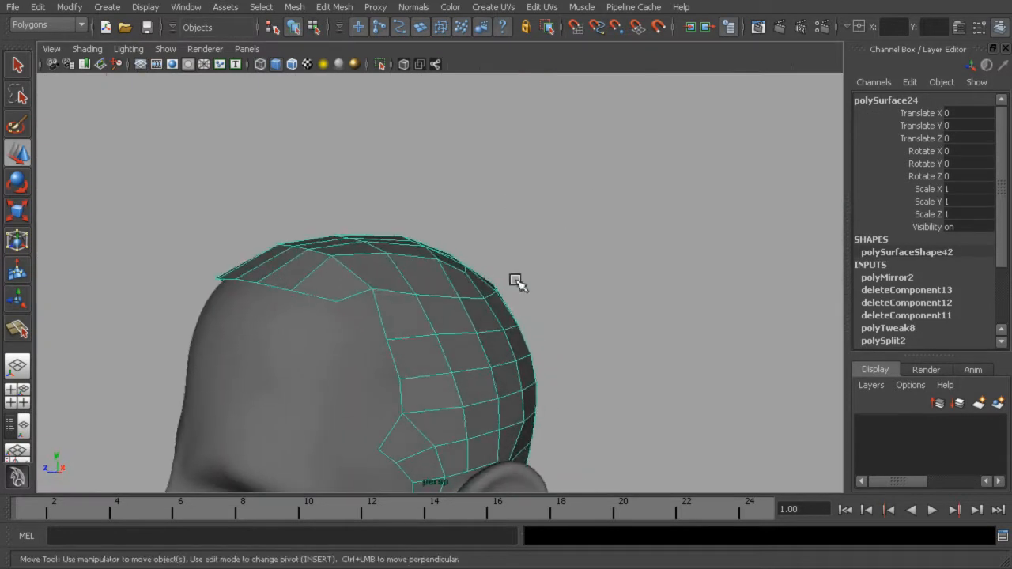
Center the scalp mesh's pivot and scale the whole mesh up slightly so it sits off the head
{"action": "left_click_drag", "start_coordinate": [508, 240], "coordinate": [474, 282], "text": "alt"}
{"action": "key", "text": "r"}
{"action": "left_click", "coordinate": [70, 7]}
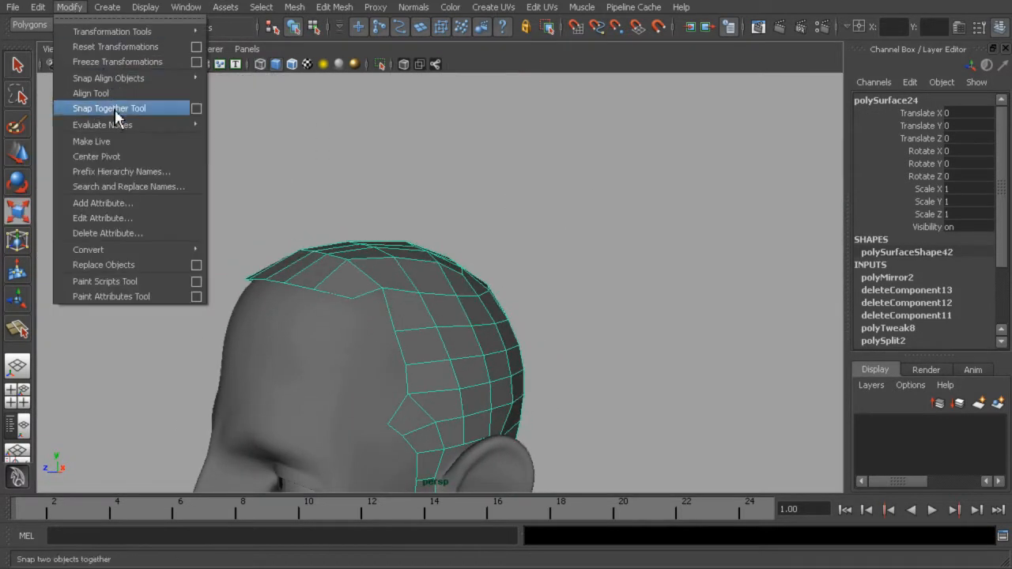
{"action": "left_click", "coordinate": [118, 156]}
{"action": "left_click", "coordinate": [400, 407]}
{"action": "left_click_drag", "start_coordinate": [407, 413], "coordinate": [515, 399]}
{"action": "left_click_drag", "start_coordinate": [495, 402], "coordinate": [342, 405], "text": "alt"}
Extrude the scalp mesh's faces outward by 0.635 in local Z to give the hair thickness
{"action": "key", "text": "w"}
{"action": "left_click", "coordinate": [335, 8]}
{"action": "left_click", "coordinate": [348, 49]}
{"action": "left_click_drag", "start_coordinate": [415, 218], "coordinate": [524, 225], "text": "alt"}
{"action": "middle_click_drag", "start_coordinate": [532, 461], "coordinate": [481, 356], "text": "alt"}
{"action": "left_click_drag", "start_coordinate": [481, 356], "coordinate": [572, 309]}
Edit the extruded mesh's vertices in the side view and move two outer rear vertices out to the reference outline
{"action": "key", "text": "space"}
{"action": "key", "text": "space"}
{"action": "right_click_drag", "start_coordinate": [608, 298], "coordinate": [585, 293]}
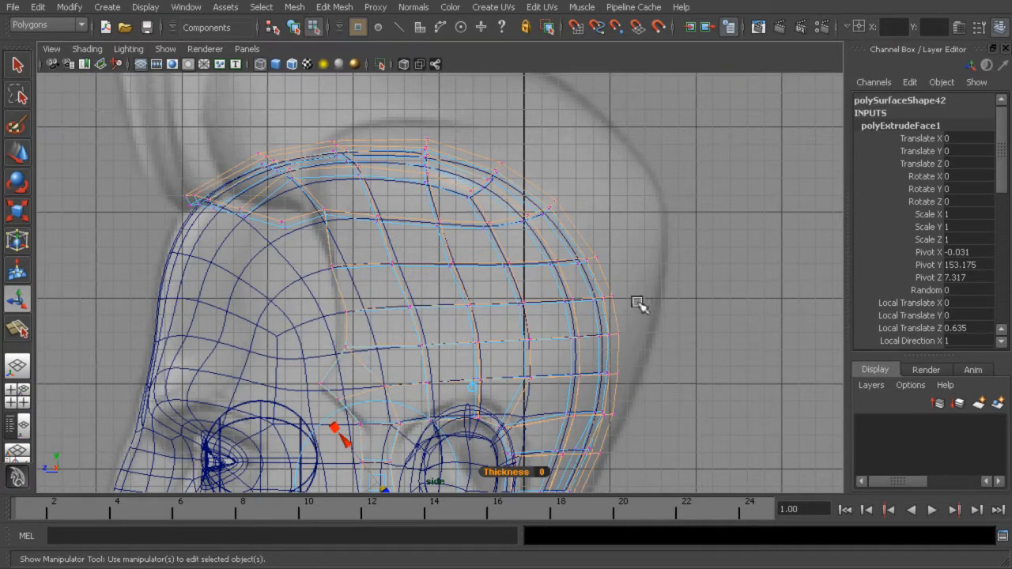
{"action": "left_click", "coordinate": [611, 302]}
{"action": "key", "text": "w"}
{"action": "left_click_drag", "start_coordinate": [625, 305], "coordinate": [628, 294]}
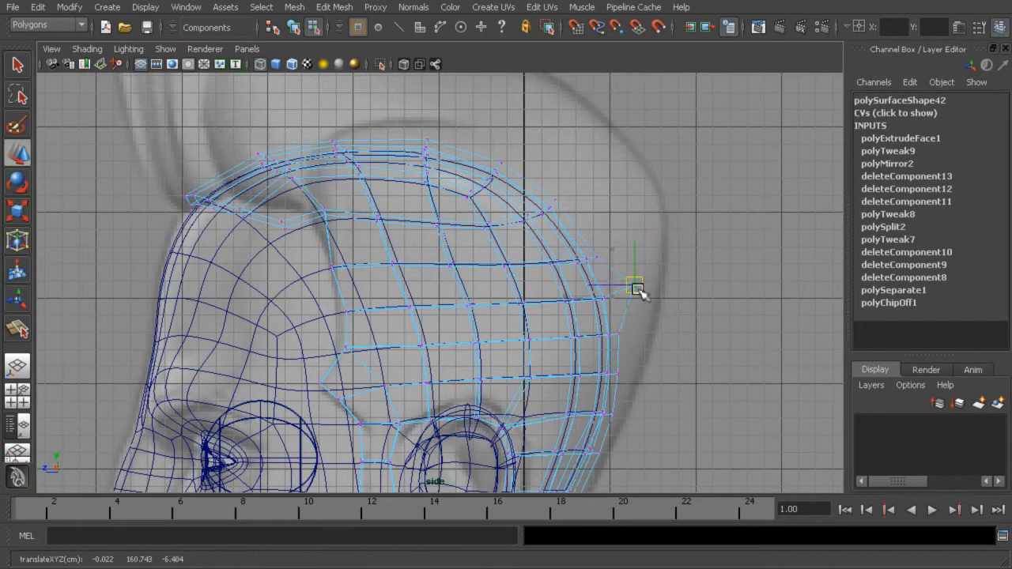
{"action": "left_click", "coordinate": [621, 337]}
{"action": "left_click_drag", "start_coordinate": [621, 337], "coordinate": [649, 338]}
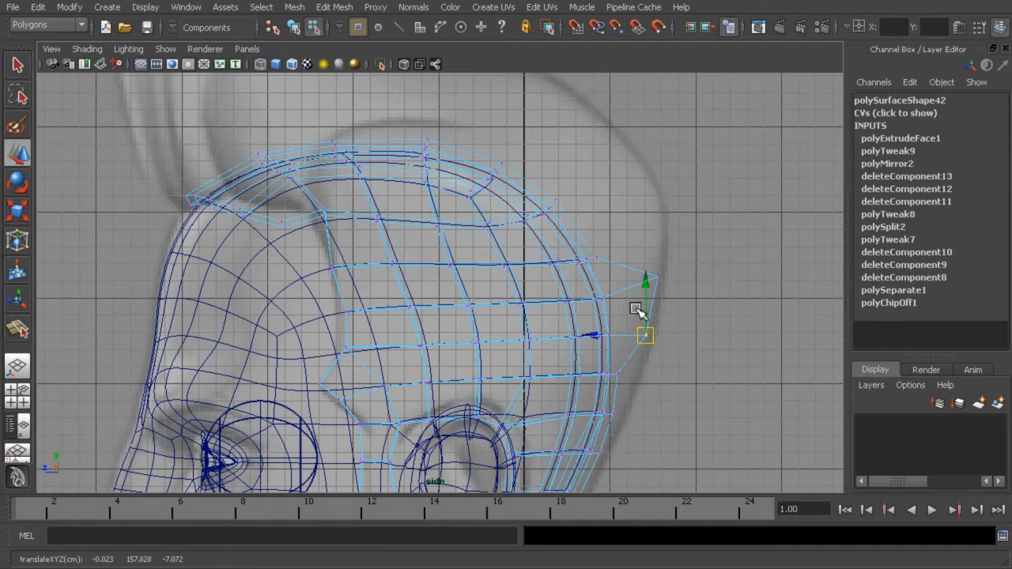
Pull the outer vertices at the upper back of the head out toward the reference hair silhouette
{"action": "left_click", "coordinate": [596, 260]}
{"action": "left_click_drag", "start_coordinate": [598, 260], "coordinate": [630, 249]}
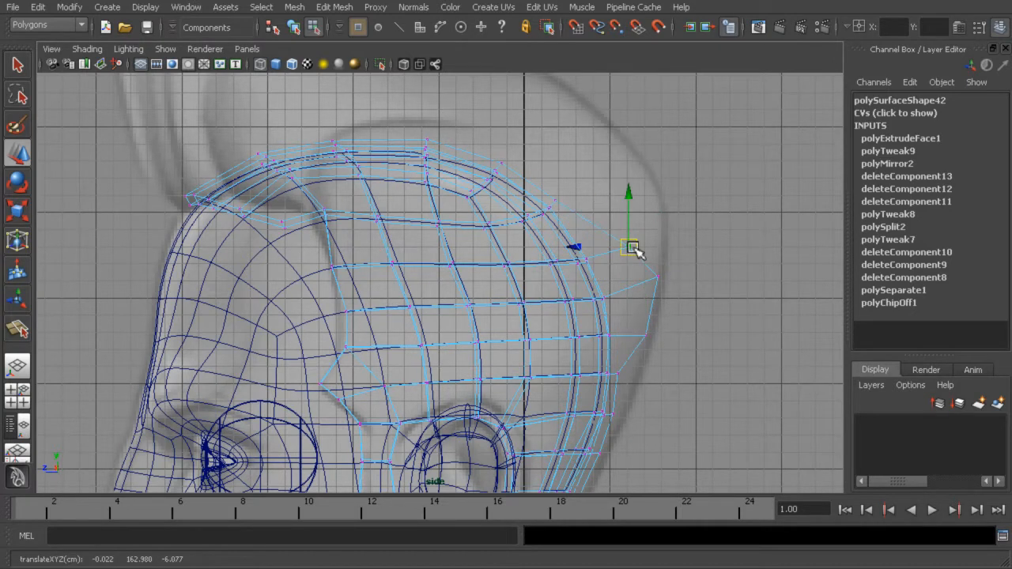
{"action": "left_click", "coordinate": [566, 192]}
{"action": "left_click_drag", "start_coordinate": [556, 204], "coordinate": [576, 186]}
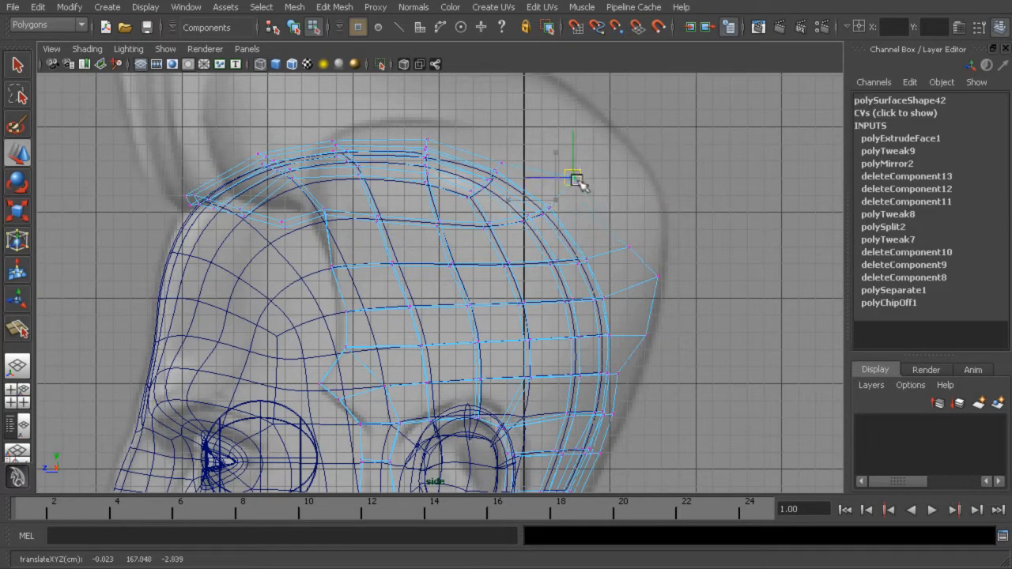
{"action": "left_click", "coordinate": [629, 250]}
{"action": "left_click_drag", "start_coordinate": [629, 250], "coordinate": [638, 228]}
Move the two outer vertices lower on the back of the head slightly outward to follow the reference
{"action": "middle_click_drag", "start_coordinate": [637, 342], "coordinate": [631, 260], "text": "alt"}
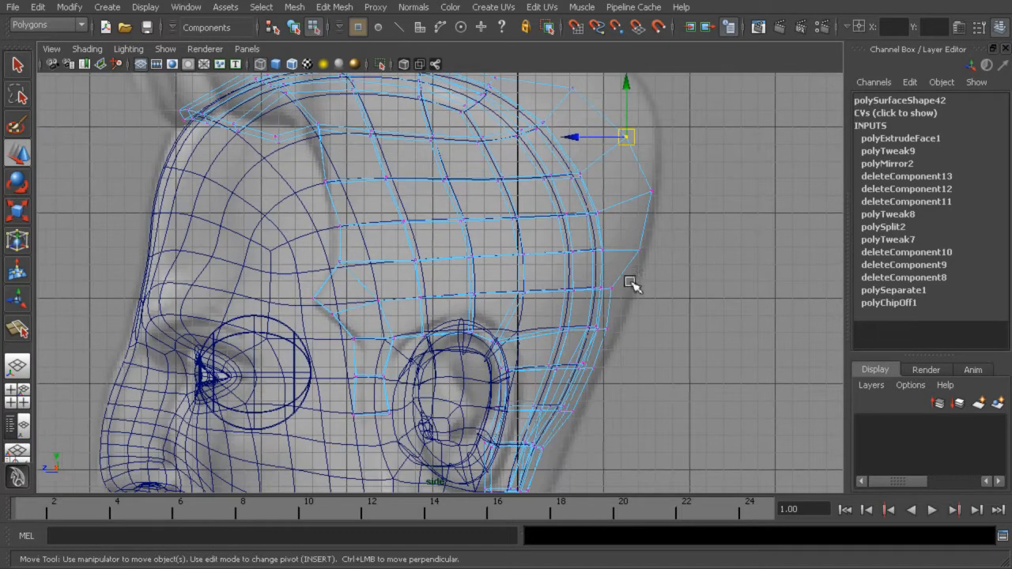
{"action": "left_click", "coordinate": [613, 301]}
{"action": "left_click_drag", "start_coordinate": [614, 299], "coordinate": [619, 292]}
{"action": "left_click", "coordinate": [608, 329]}
{"action": "left_click_drag", "start_coordinate": [608, 329], "coordinate": [614, 329]}
Raise the outer centre-line vertices over the crown and the top of the head toward the reference hair shape
{"action": "middle_click_drag", "start_coordinate": [587, 242], "coordinate": [658, 391], "text": "alt"}
{"action": "left_click_drag", "start_coordinate": [560, 230], "coordinate": [559, 232]}
{"action": "left_click_drag", "start_coordinate": [565, 227], "coordinate": [572, 210]}
{"action": "left_click", "coordinate": [502, 203]}
{"action": "left_click", "coordinate": [496, 204]}
{"action": "left_click_drag", "start_coordinate": [500, 208], "coordinate": [502, 187]}
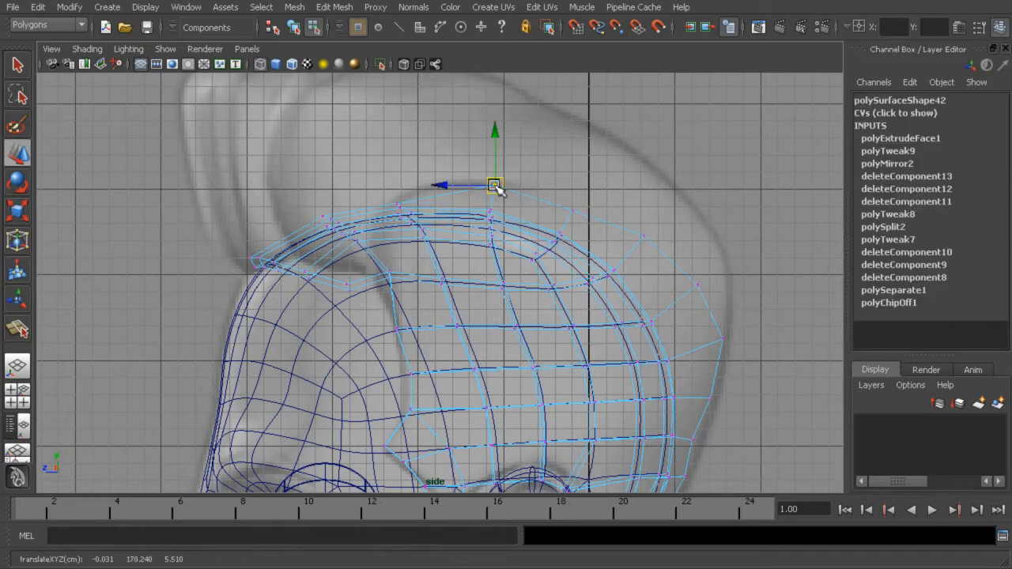
{"action": "middle_click_drag", "start_coordinate": [393, 204], "coordinate": [401, 198]}
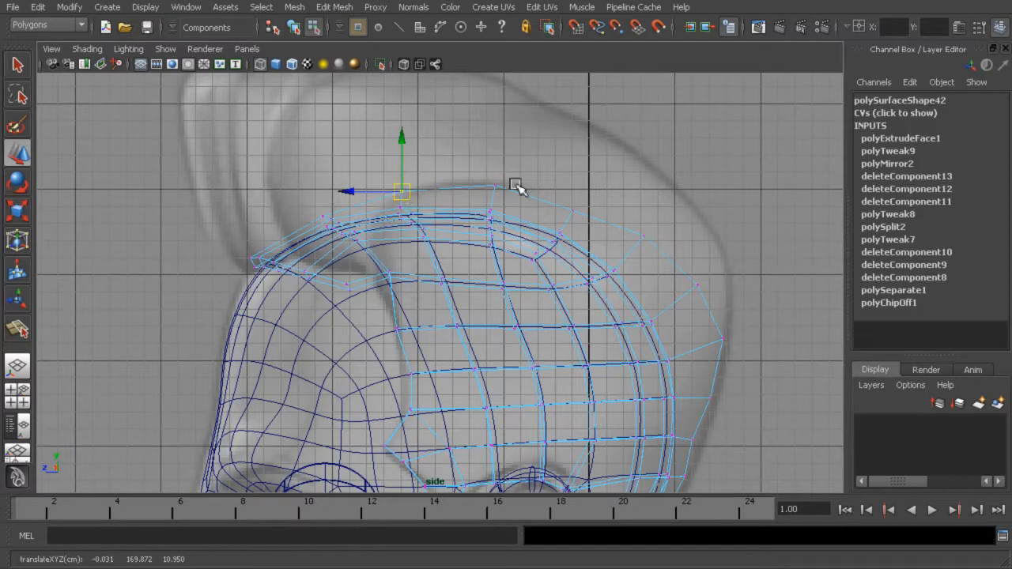
Turn on soft selection with Surface falloff for the Move tool
{"action": "key", "text": "space"}
{"action": "left_click_drag", "start_coordinate": [599, 158], "coordinate": [541, 178], "text": "alt"}
{"action": "right_click_drag", "start_coordinate": [541, 178], "coordinate": [615, 163], "text": "alt"}
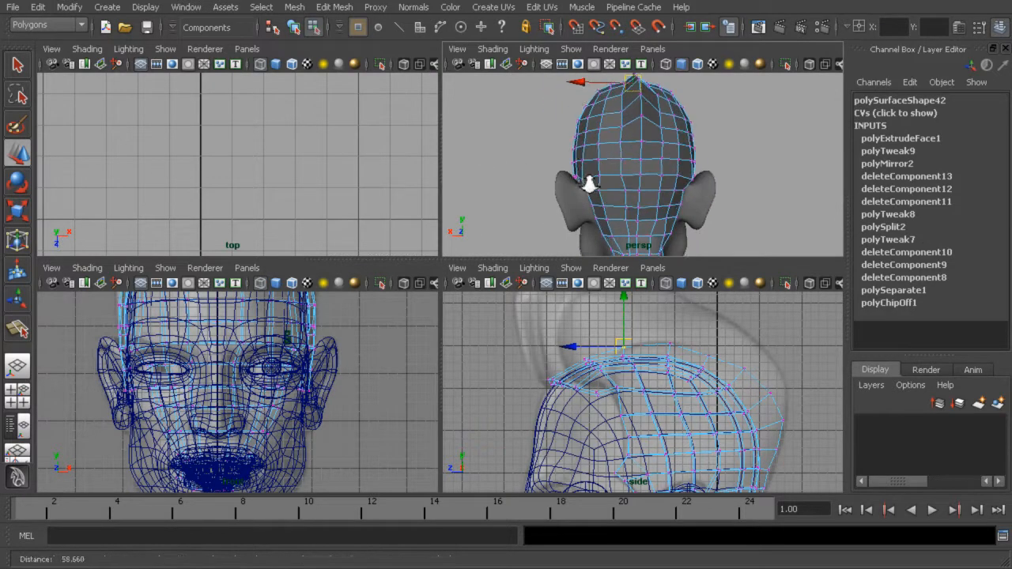
{"action": "double_click", "coordinate": [18, 154]}
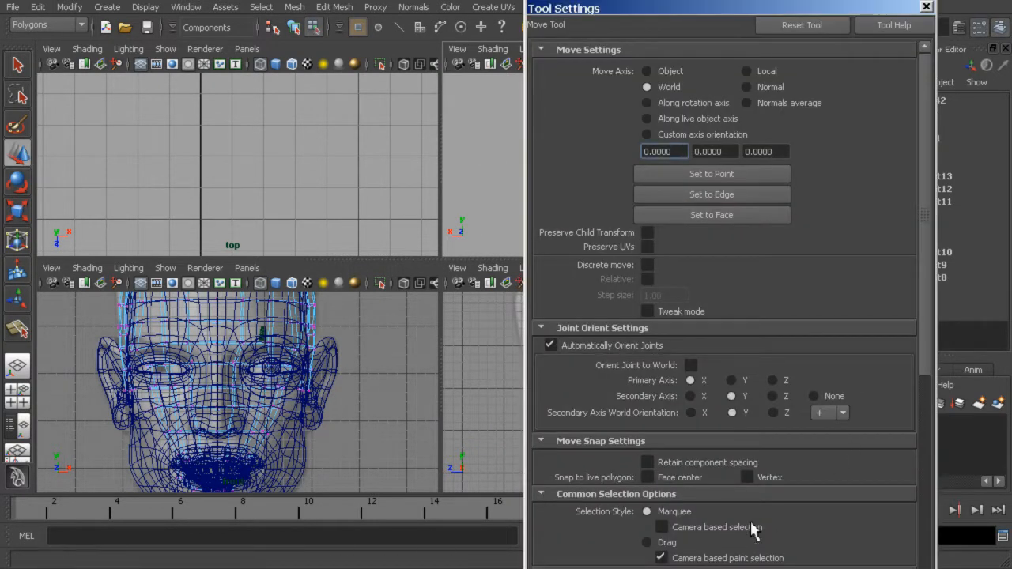
{"action": "scroll", "coordinate": [748, 439], "scroll_direction": "down", "scroll_amount": 6}
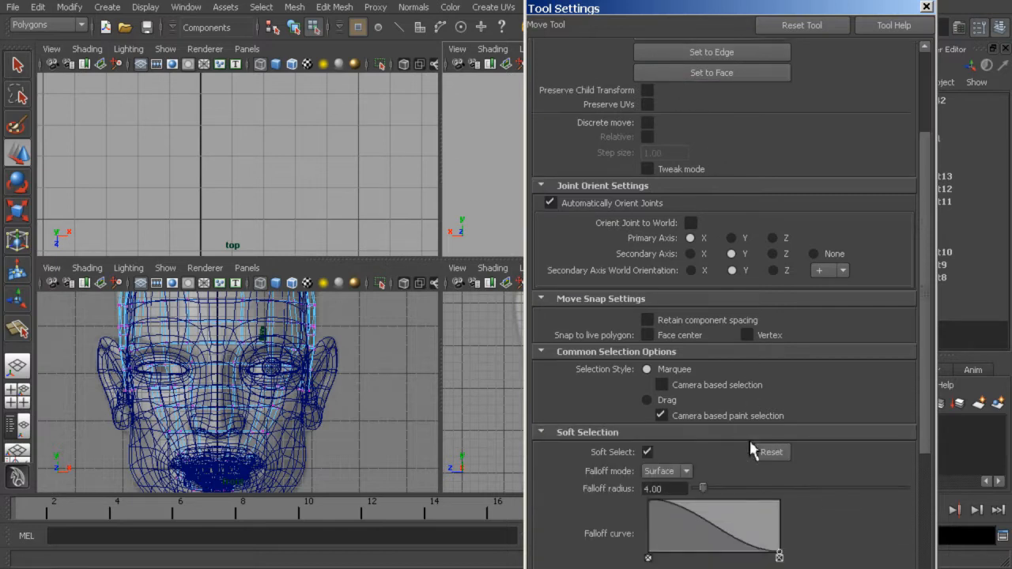
{"action": "scroll", "coordinate": [751, 445], "scroll_direction": "down", "scroll_amount": 1}
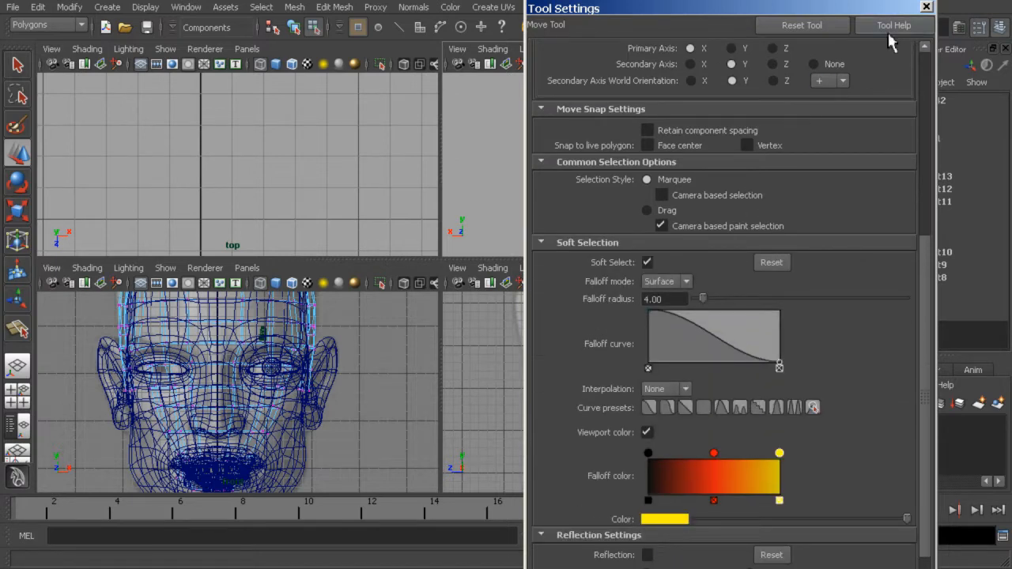
{"action": "left_click", "coordinate": [928, 10]}
Select a vertex beside the crown's centre line and set the soft selection falloff radius to 8.00
{"action": "middle_click_drag", "start_coordinate": [663, 149], "coordinate": [650, 187], "text": "alt"}
{"action": "right_click_drag", "start_coordinate": [650, 187], "coordinate": [760, 191], "text": "alt"}
{"action": "left_click", "coordinate": [660, 139]}
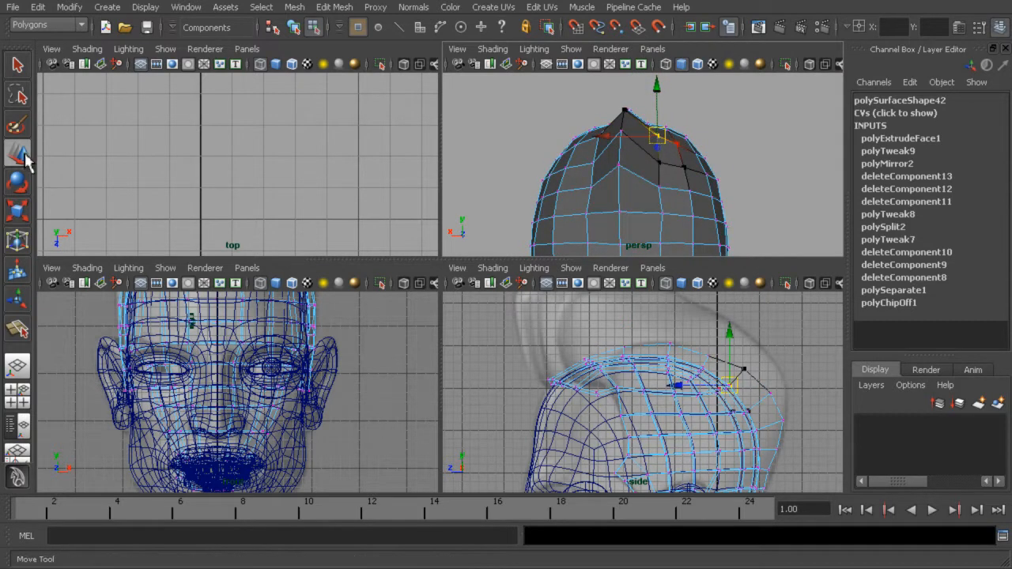
{"action": "double_click", "coordinate": [17, 154]}
{"action": "left_click", "coordinate": [675, 298]}
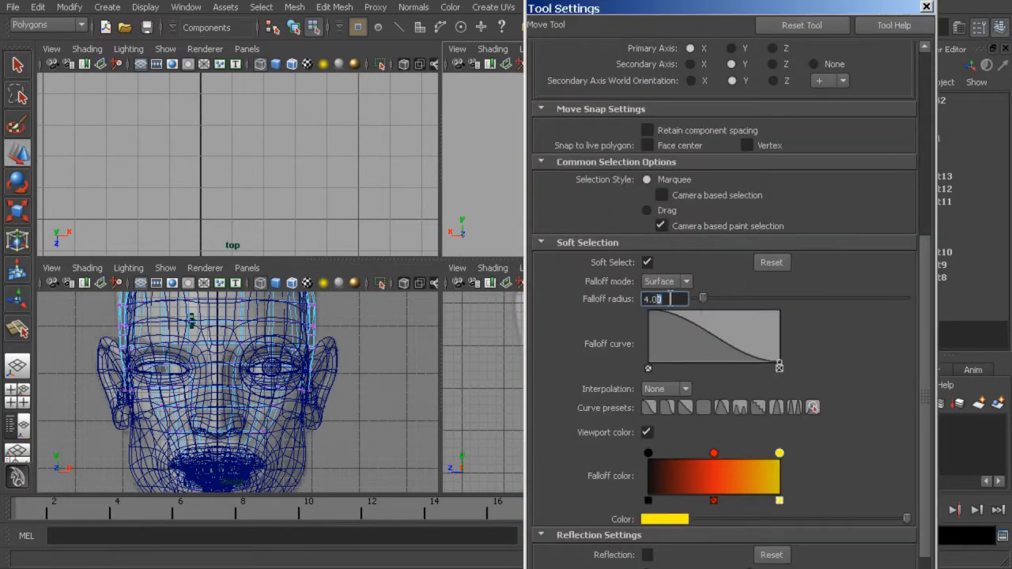
{"action": "type", "text": "8.00"}
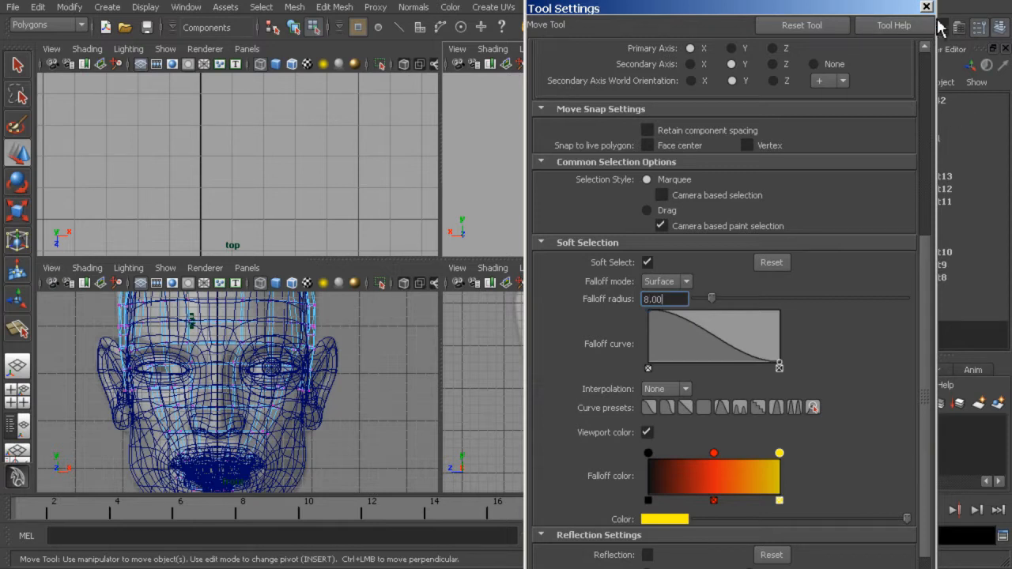
{"action": "left_click", "coordinate": [926, 7]}
Raise the soft-selected vertex beside the crown's centre line and recheck the Move tool's soft selection settings
{"action": "left_click_drag", "start_coordinate": [669, 204], "coordinate": [722, 100], "text": "alt"}
{"action": "left_click_drag", "start_coordinate": [653, 96], "coordinate": [656, 74]}
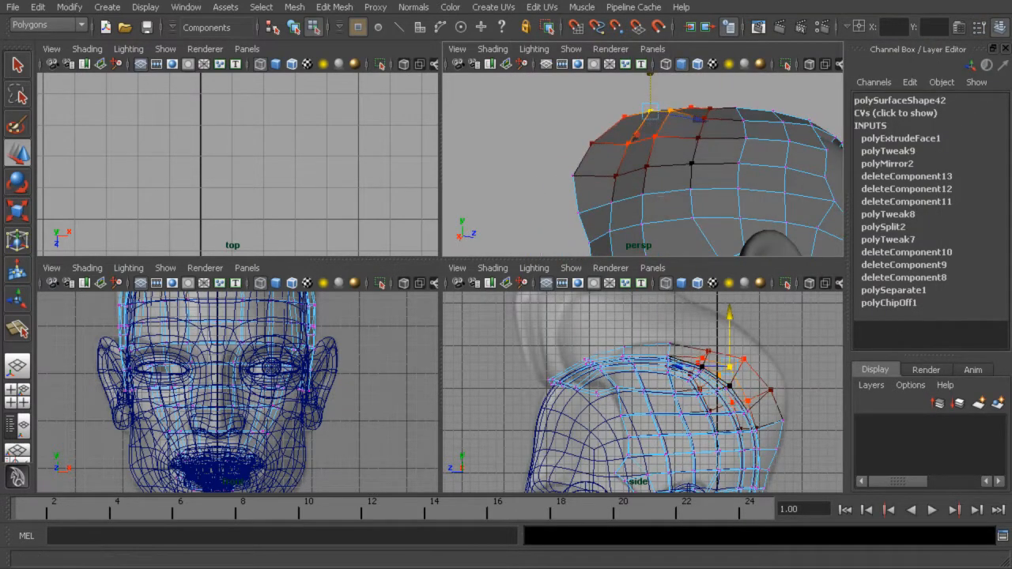
{"action": "double_click", "coordinate": [17, 156]}
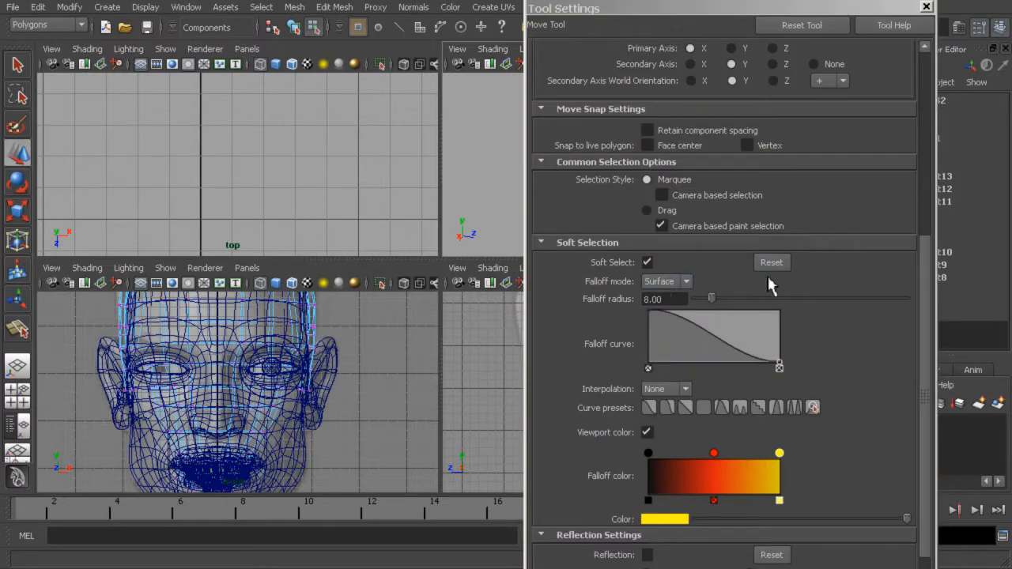
{"action": "left_click", "coordinate": [927, 7]}
Move the soft-selected vertex on the crown sideways to round off the back of the hair
{"action": "left_click_drag", "start_coordinate": [666, 155], "coordinate": [616, 127], "text": "alt"}
{"action": "left_click", "coordinate": [551, 167]}
{"action": "left_click_drag", "start_coordinate": [607, 166], "coordinate": [594, 166]}
{"action": "middle_click_drag", "start_coordinate": [591, 211], "coordinate": [642, 136], "text": "alt"}
{"action": "left_click", "coordinate": [585, 151]}
Select a vertex on the upper hair and move it with soft falloff to fill out the crown
{"action": "left_click_drag", "start_coordinate": [673, 177], "coordinate": [621, 158], "text": "alt"}
{"action": "middle_click_drag", "start_coordinate": [697, 131], "coordinate": [678, 165], "text": "alt"}
{"action": "left_click_drag", "start_coordinate": [678, 165], "coordinate": [705, 173], "text": "alt"}
{"action": "middle_click_drag", "start_coordinate": [705, 173], "coordinate": [653, 187], "text": "alt"}
{"action": "left_click", "coordinate": [682, 146]}
{"action": "left_click_drag", "start_coordinate": [724, 149], "coordinate": [697, 149], "text": "alt"}
{"action": "left_click_drag", "start_coordinate": [665, 104], "coordinate": [744, 99]}
Raise the vertices beside the centre line on top of the hair with soft falloff to build up its volume
{"action": "left_click", "coordinate": [652, 118]}
{"action": "middle_click_drag", "start_coordinate": [652, 119], "coordinate": [683, 160], "text": "alt"}
{"action": "left_click_drag", "start_coordinate": [681, 106], "coordinate": [681, 100]}
{"action": "left_click", "coordinate": [609, 169]}
{"action": "left_click_drag", "start_coordinate": [609, 144], "coordinate": [700, 109]}
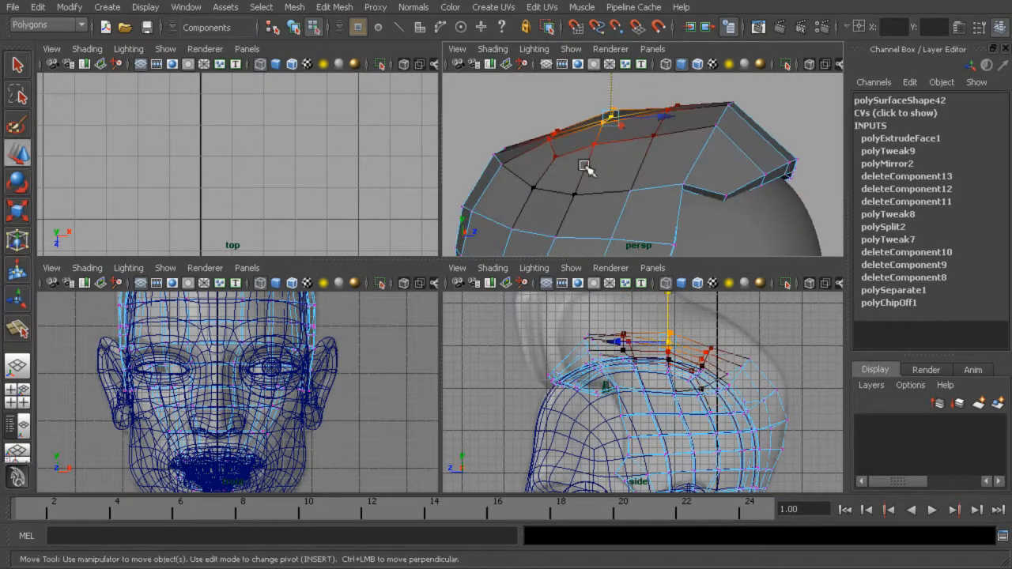
{"action": "left_click", "coordinate": [597, 146]}
{"action": "left_click_drag", "start_coordinate": [597, 116], "coordinate": [562, 151]}
Move the hair vertices on the character's right side outward along X with soft falloff
{"action": "middle_click_drag", "start_coordinate": [563, 150], "coordinate": [696, 104], "text": "alt"}
{"action": "left_click", "coordinate": [649, 147]}
{"action": "left_click_drag", "start_coordinate": [694, 149], "coordinate": [663, 148], "text": "alt"}
{"action": "right_click_drag", "start_coordinate": [705, 155], "coordinate": [666, 175], "text": "alt"}
{"action": "left_click_drag", "start_coordinate": [666, 175], "coordinate": [537, 187], "text": "alt"}
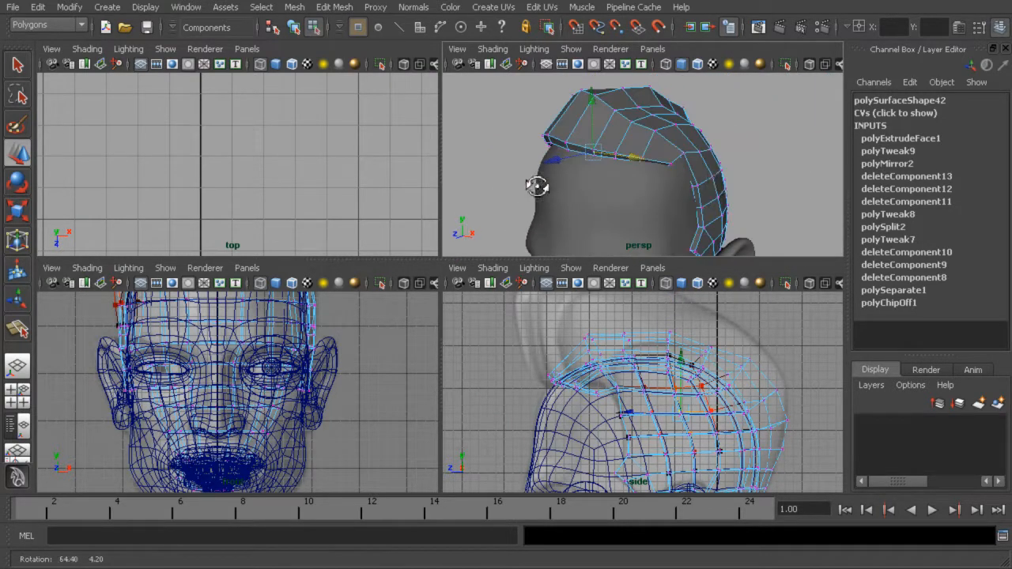
Pull the hair vertices above the character's left ear outward along X with soft falloff, framing them for comparison
{"action": "left_click", "coordinate": [718, 177]}
{"action": "left_click_drag", "start_coordinate": [732, 186], "coordinate": [798, 182], "text": "alt"}
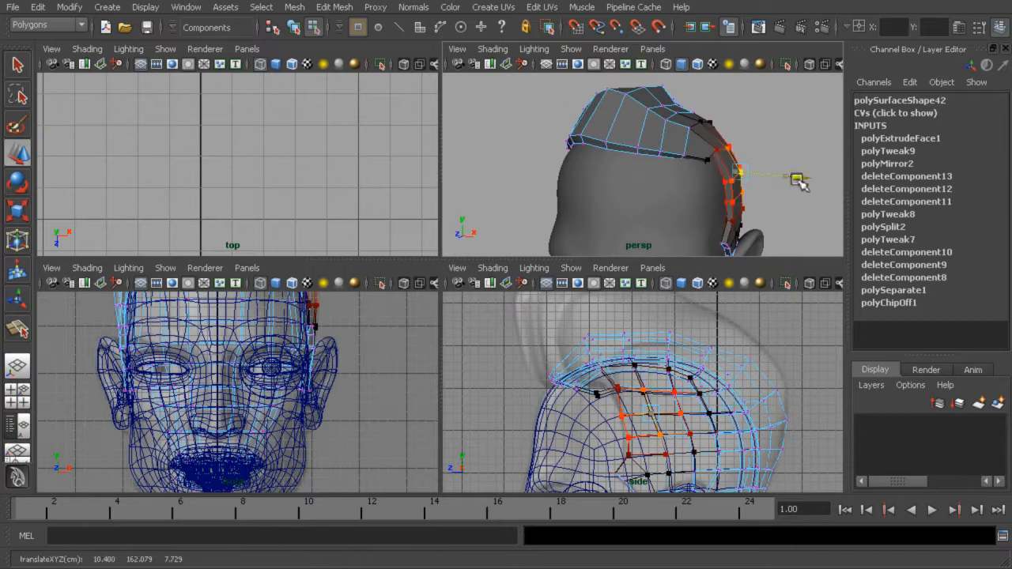
{"action": "key", "text": "f"}
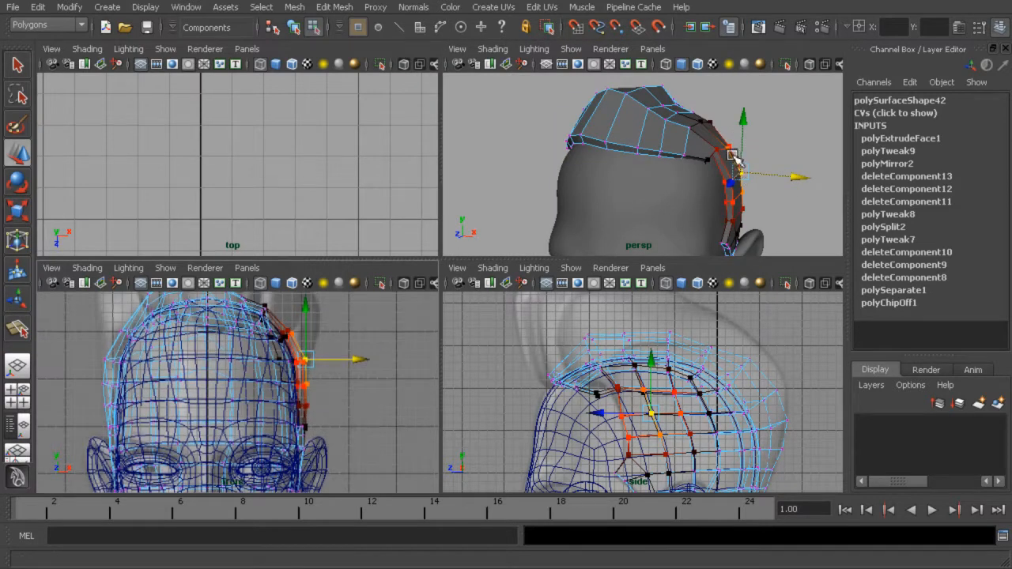
{"action": "left_click", "coordinate": [729, 148]}
{"action": "left_click_drag", "start_coordinate": [775, 151], "coordinate": [778, 151]}
Move a vertex on the upper back of the hair backward along Z with soft falloff to fill out the crown
{"action": "left_click_drag", "start_coordinate": [735, 92], "coordinate": [723, 240], "text": "alt"}
{"action": "left_click", "coordinate": [658, 182]}
{"action": "left_click", "coordinate": [678, 173]}
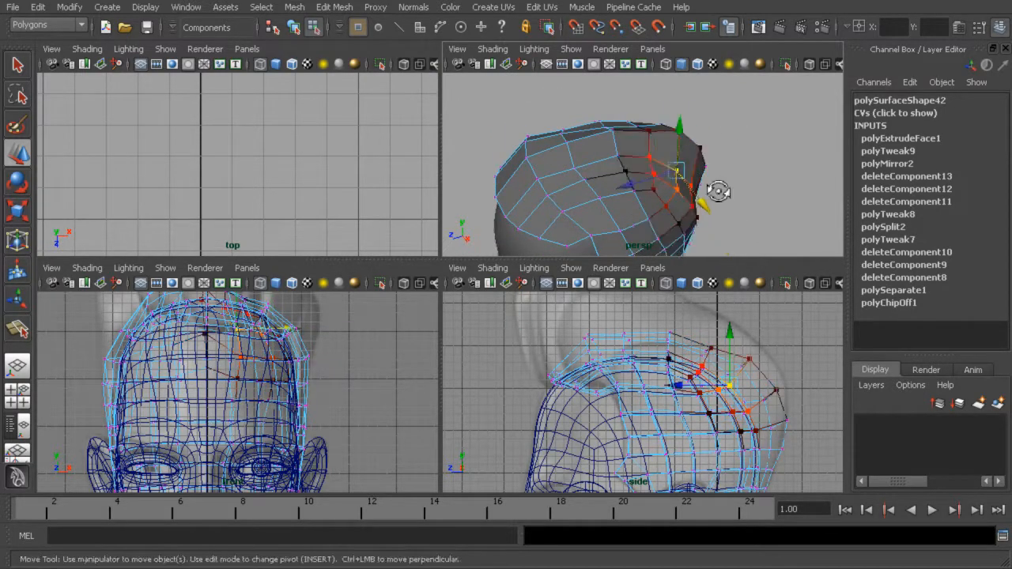
{"action": "left_click_drag", "start_coordinate": [701, 183], "coordinate": [730, 188], "text": "alt"}
{"action": "mouse_move", "coordinate": [648, 185]}
{"action": "left_mouse_down"}
{"action": "mouse_move", "coordinate": [746, 185]}
{"action": "mouse_move", "coordinate": [636, 192]}
{"action": "left_mouse_up"}
Pull the hair vertices beside the centre line at the back of the head backward along Z with soft falloff
{"action": "left_click", "coordinate": [669, 181]}
{"action": "left_click", "coordinate": [722, 209]}
{"action": "left_click", "coordinate": [665, 207]}
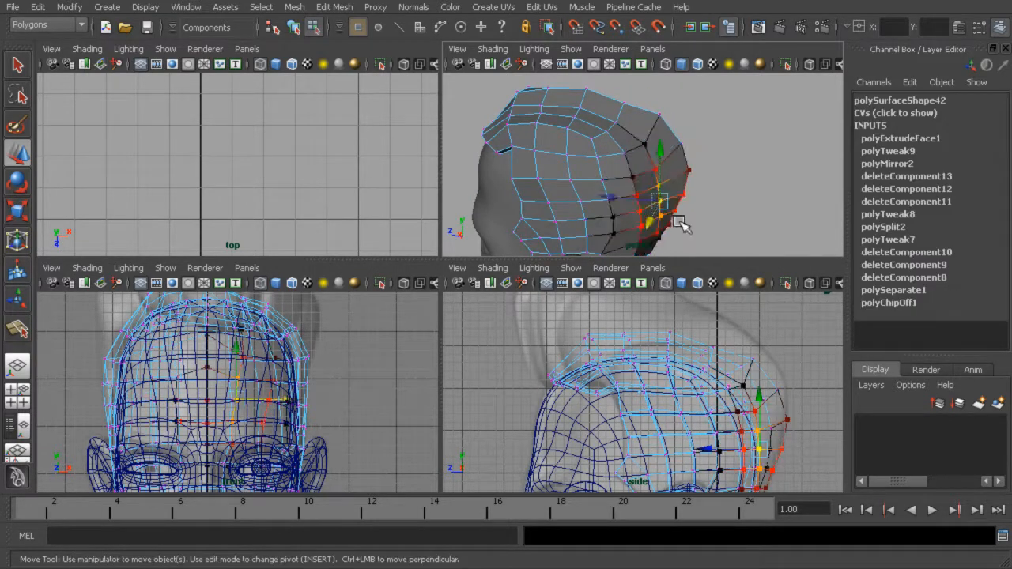
{"action": "left_click_drag", "start_coordinate": [680, 222], "coordinate": [693, 186], "text": "alt"}
{"action": "left_click", "coordinate": [645, 152]}
{"action": "left_click_drag", "start_coordinate": [644, 152], "coordinate": [691, 158], "text": "alt"}
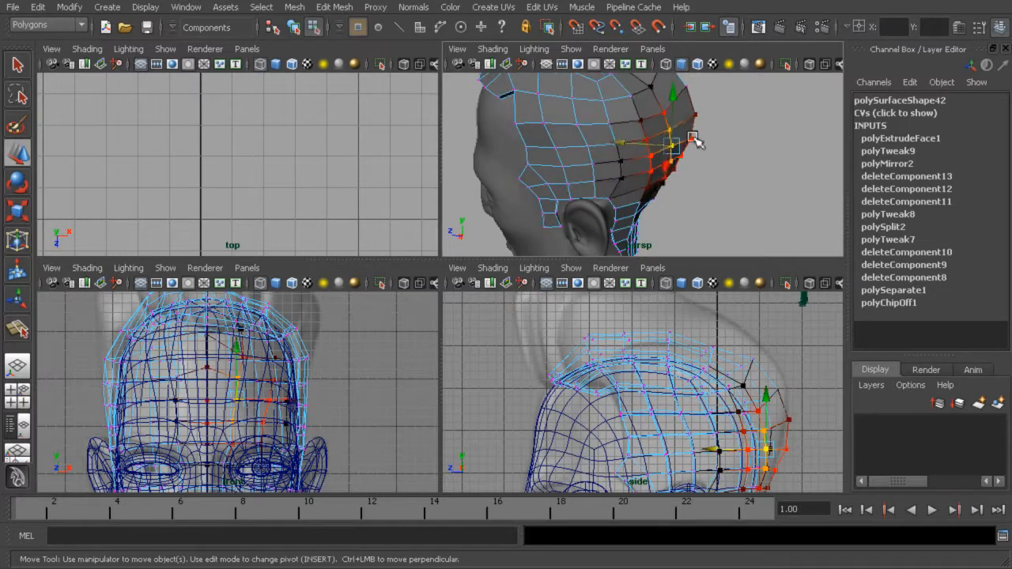
Push the centre-line vertices at the back of the hair slightly forward along Z with soft falloff to round the profile
{"action": "left_click", "coordinate": [679, 118]}
{"action": "left_click_drag", "start_coordinate": [674, 117], "coordinate": [666, 117]}
{"action": "left_click_drag", "start_coordinate": [688, 153], "coordinate": [727, 144], "text": "alt"}
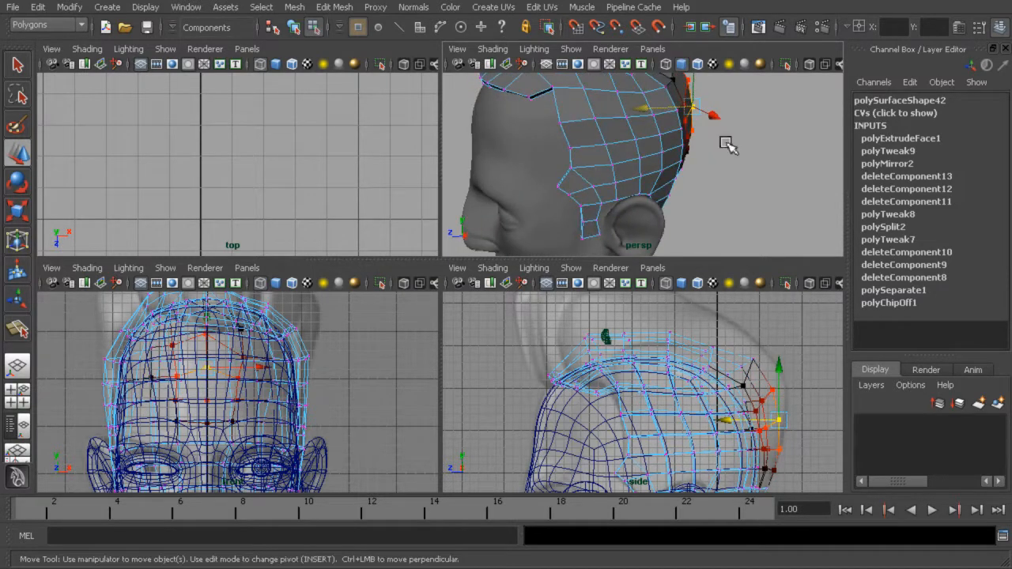
Adjust the hair vertices above and behind the left ear along X with soft falloff
{"action": "left_click", "coordinate": [667, 173]}
{"action": "left_click_drag", "start_coordinate": [676, 179], "coordinate": [703, 187], "text": "alt"}
{"action": "left_click_drag", "start_coordinate": [707, 193], "coordinate": [710, 190]}
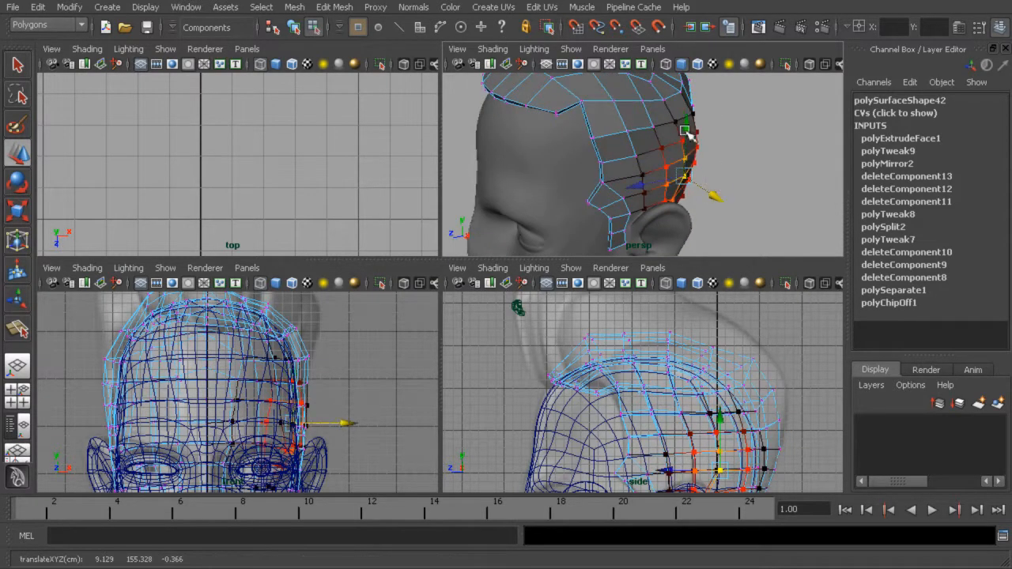
Raise the vertices on the upper back and top of the hair with soft falloff to add volume
{"action": "left_click", "coordinate": [676, 122]}
{"action": "left_click_drag", "start_coordinate": [699, 140], "coordinate": [738, 215], "text": "alt"}
{"action": "left_click_drag", "start_coordinate": [709, 172], "coordinate": [712, 159]}
{"action": "left_click", "coordinate": [627, 158]}
{"action": "left_click_drag", "start_coordinate": [629, 140], "coordinate": [630, 129]}
{"action": "left_click", "coordinate": [674, 165]}
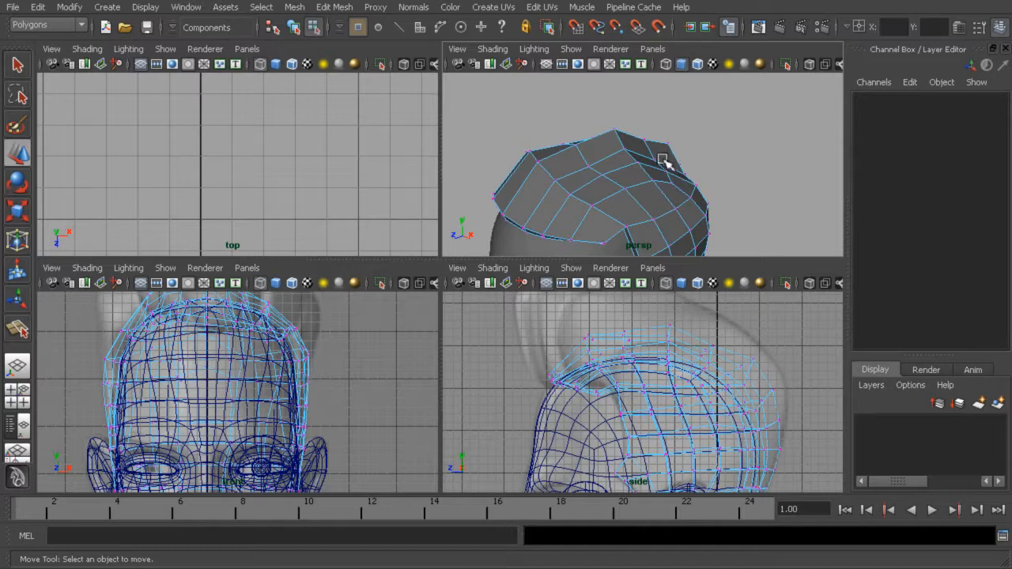
{"action": "left_click", "coordinate": [665, 155]}
{"action": "left_click_drag", "start_coordinate": [657, 140], "coordinate": [661, 128]}
Compare the hair outline with the side and front references, then examine its overall shape in an enlarged perspective view
{"action": "middle_click_drag", "start_coordinate": [657, 360], "coordinate": [645, 381], "text": "alt"}
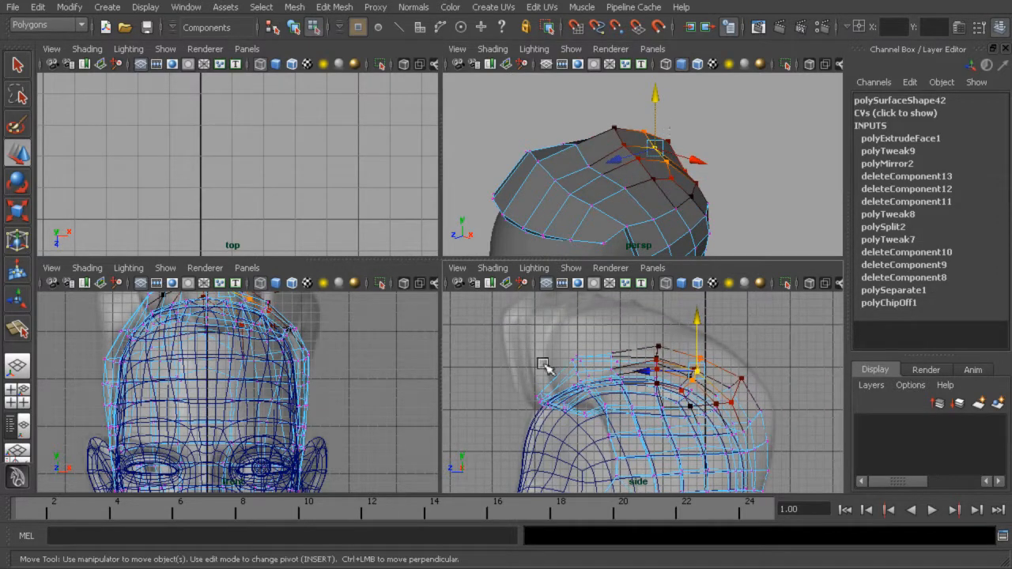
{"action": "middle_click_drag", "start_coordinate": [518, 344], "coordinate": [533, 329], "text": "alt"}
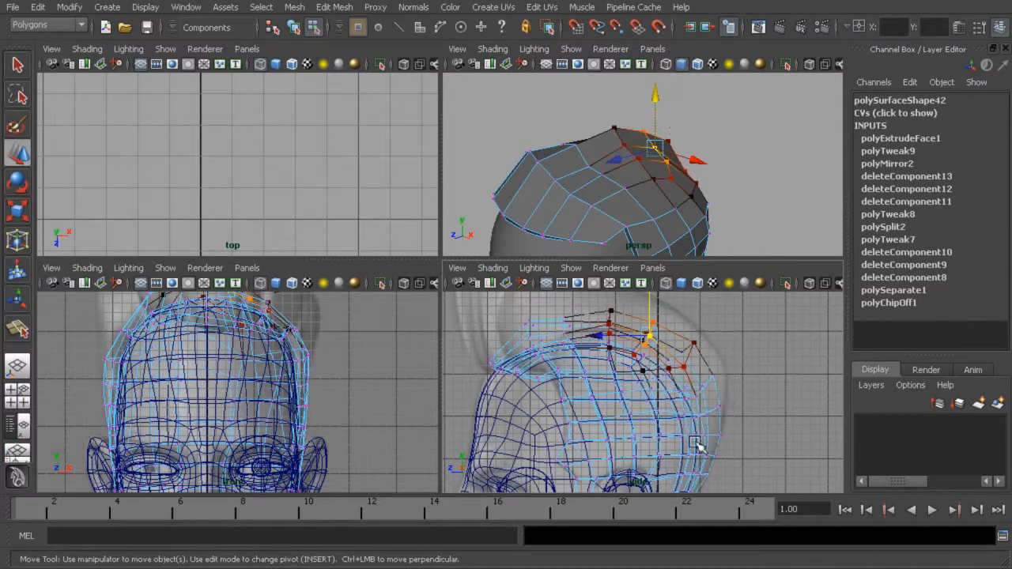
{"action": "middle_click_drag", "start_coordinate": [712, 434], "coordinate": [719, 357], "text": "alt"}
{"action": "middle_click_drag", "start_coordinate": [341, 398], "coordinate": [321, 460], "text": "alt"}
{"action": "left_click_drag", "start_coordinate": [665, 253], "coordinate": [770, 168], "text": "alt"}
{"action": "key", "text": "space"}
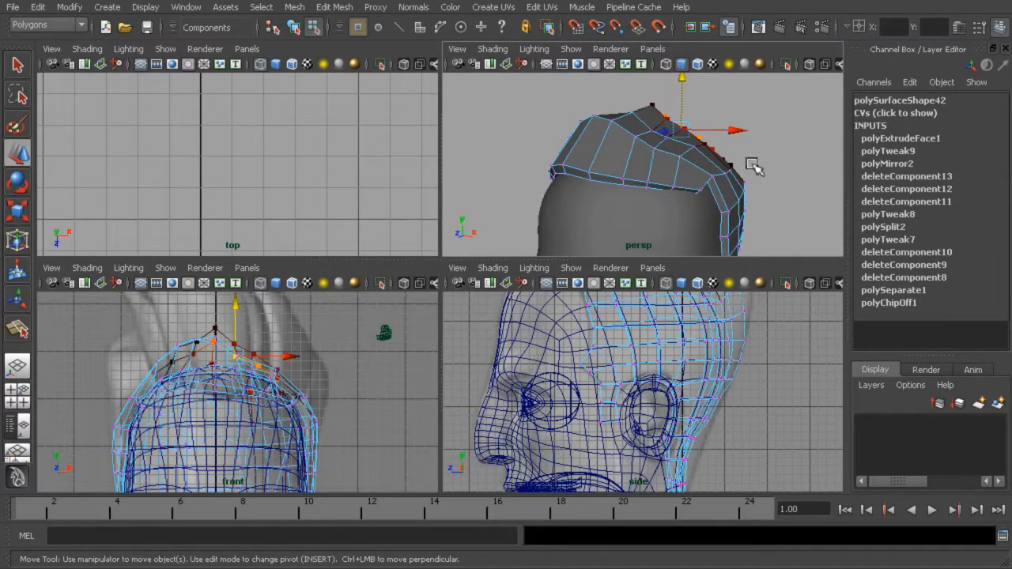
{"action": "left_click_drag", "start_coordinate": [464, 287], "coordinate": [510, 250], "text": "alt"}
{"action": "right_click_drag", "start_coordinate": [643, 222], "coordinate": [509, 250], "text": "alt"}
{"action": "left_click_drag", "start_coordinate": [508, 250], "coordinate": [572, 231], "text": "alt"}
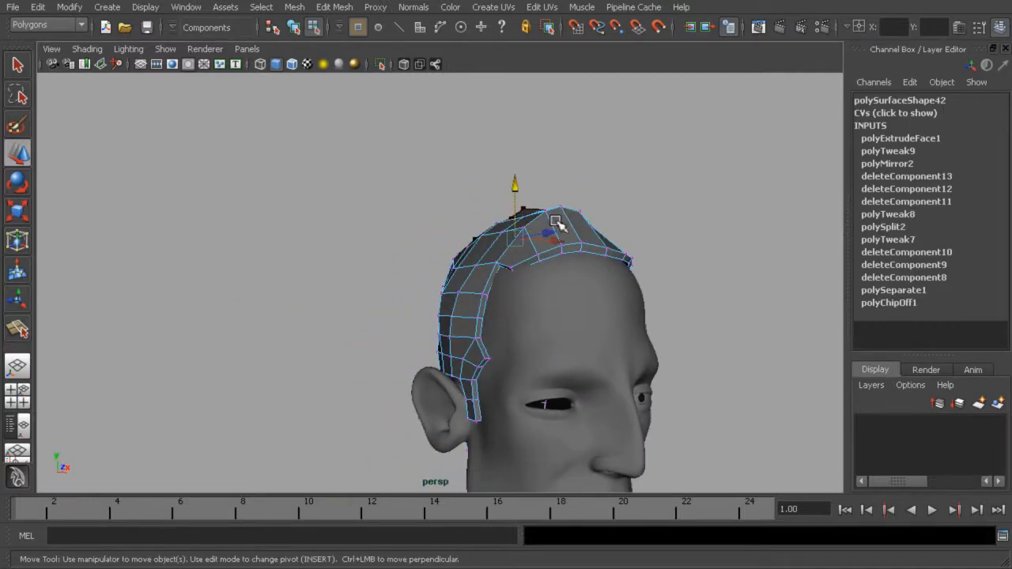